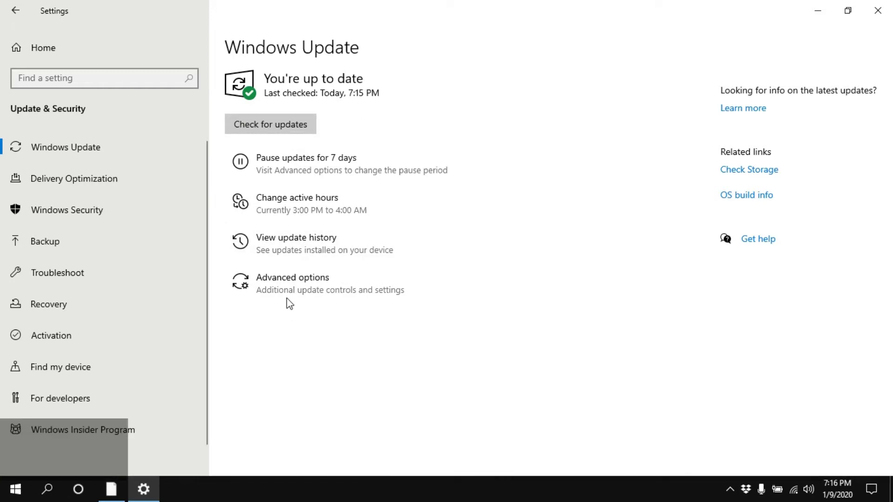
# Review the advanced options of Windows Update to check that all update options are on, and close Settings
pyautogui.click(285, 282)
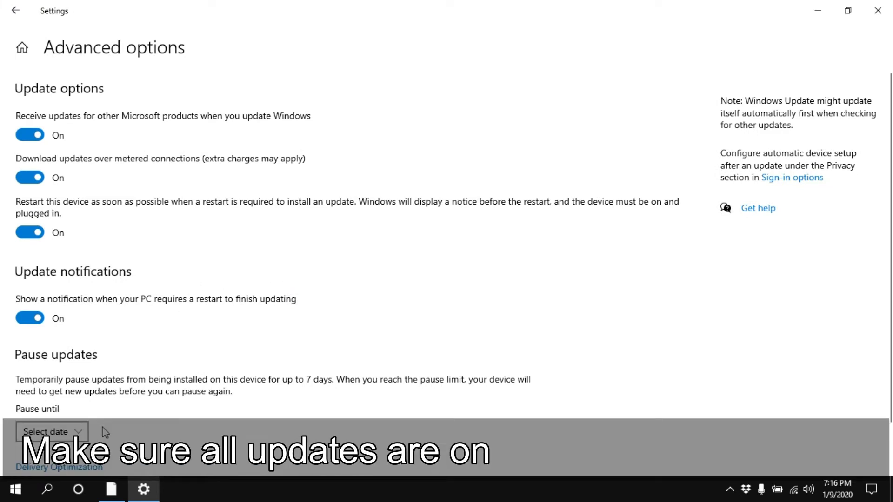
pyautogui.click(23, 41)
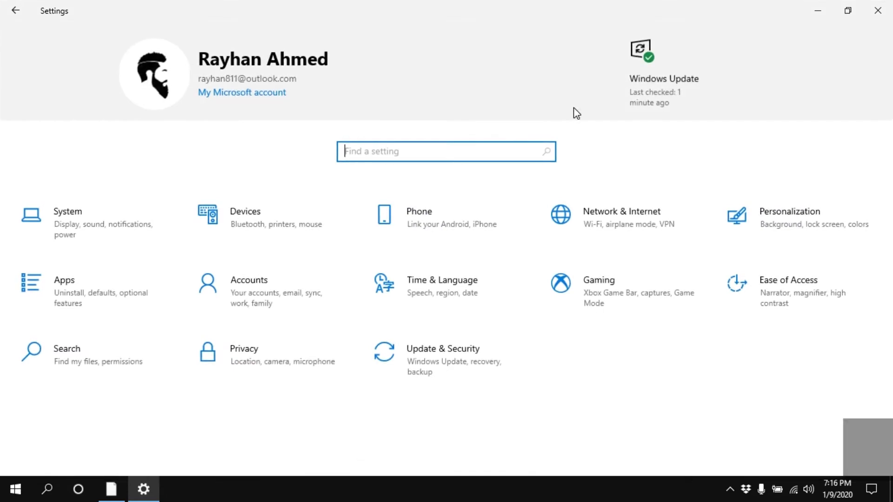
pyautogui.click(882, 7)
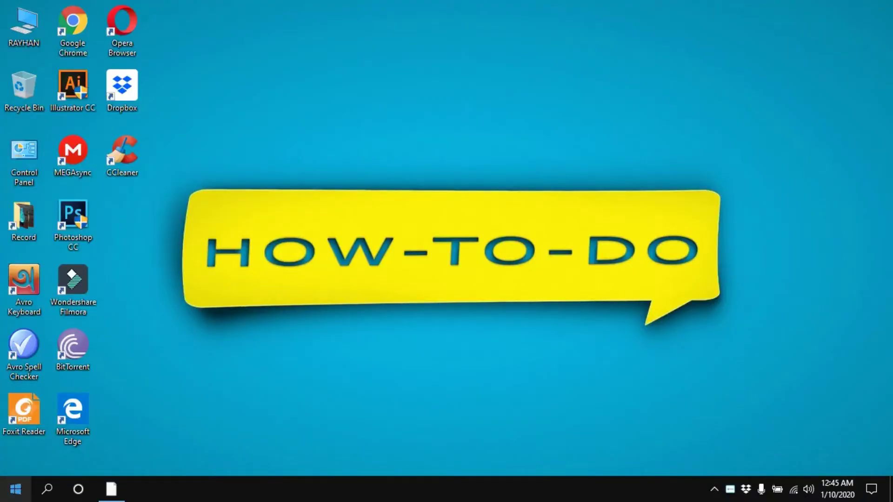
# Uninstall Cool File Viewer directly from the Start app list
pyautogui.click(16, 490)
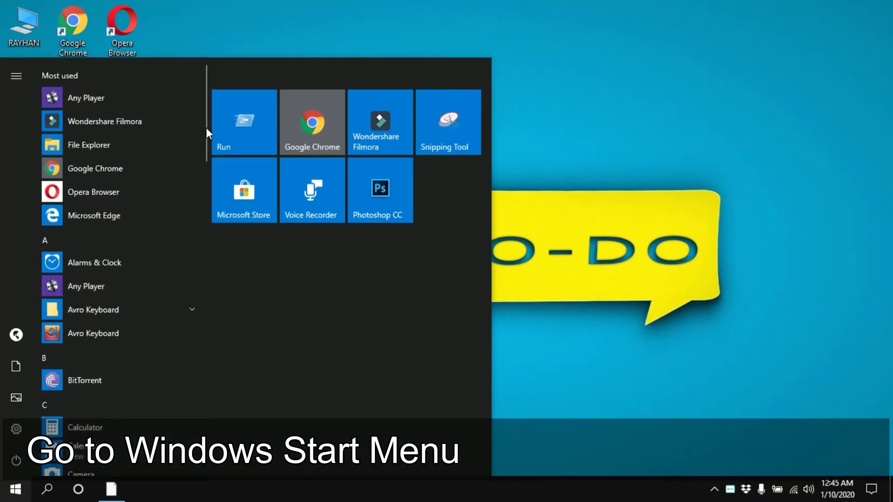
pyautogui.moveTo(204, 128); pyautogui.dragTo(203, 217)
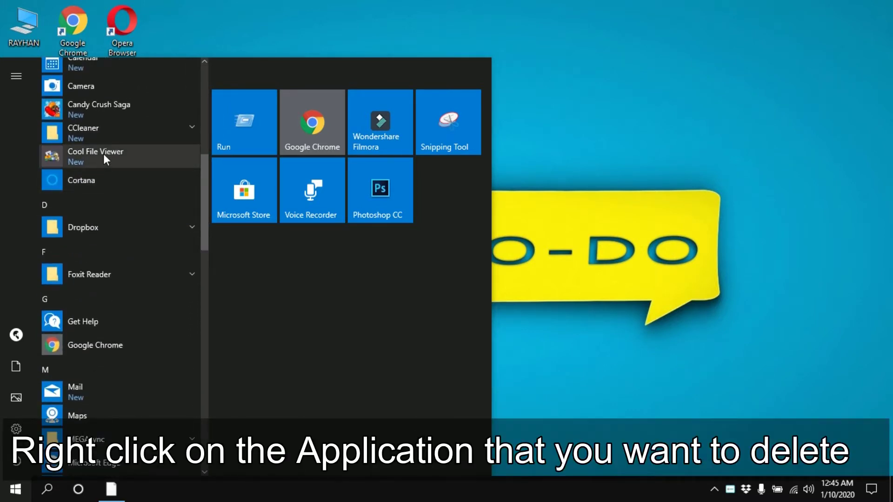
pyautogui.rightClick(108, 153)
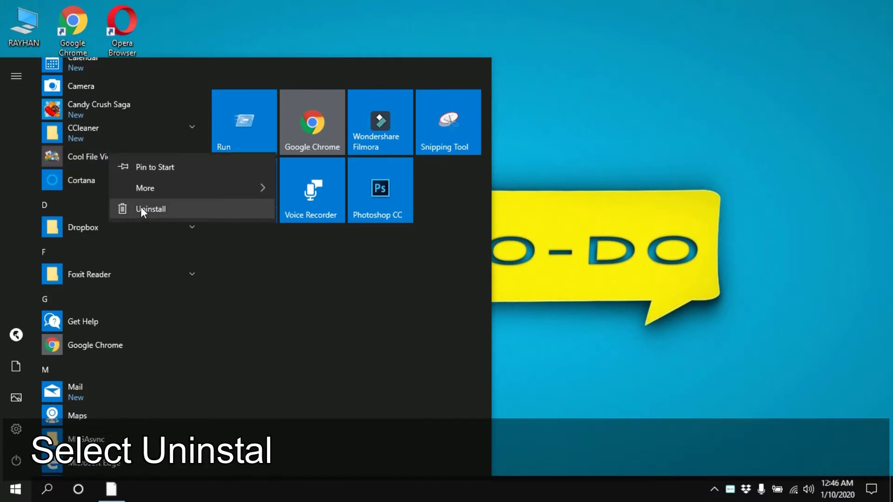
pyautogui.click(141, 210)
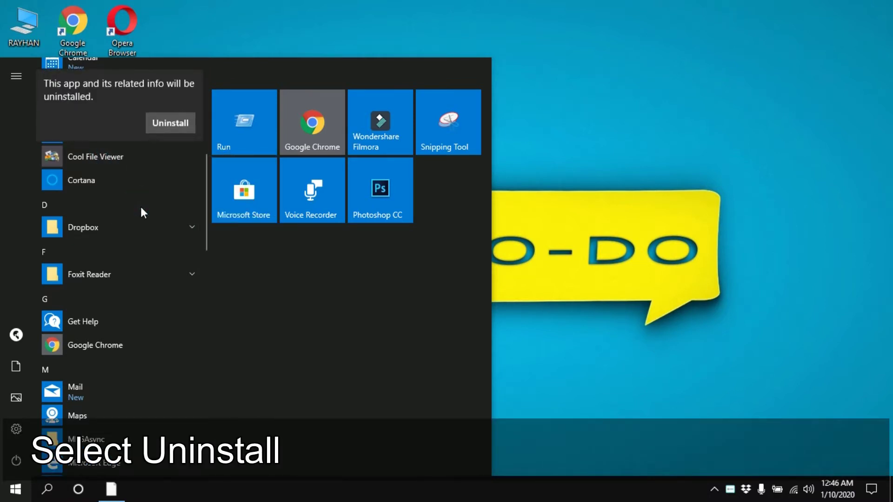
pyautogui.click(180, 120)
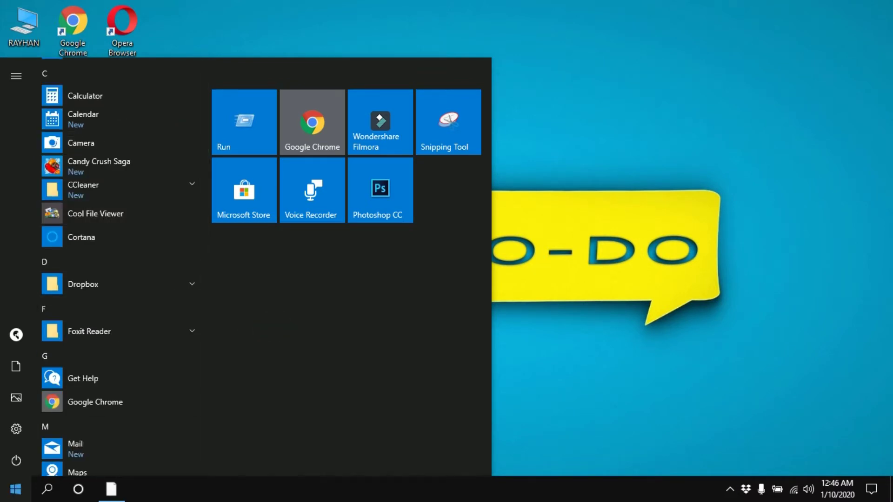
# Check the Start app list for Cool File Viewer and refresh the desktop
pyautogui.click(15, 488)
pyautogui.click(15, 489)
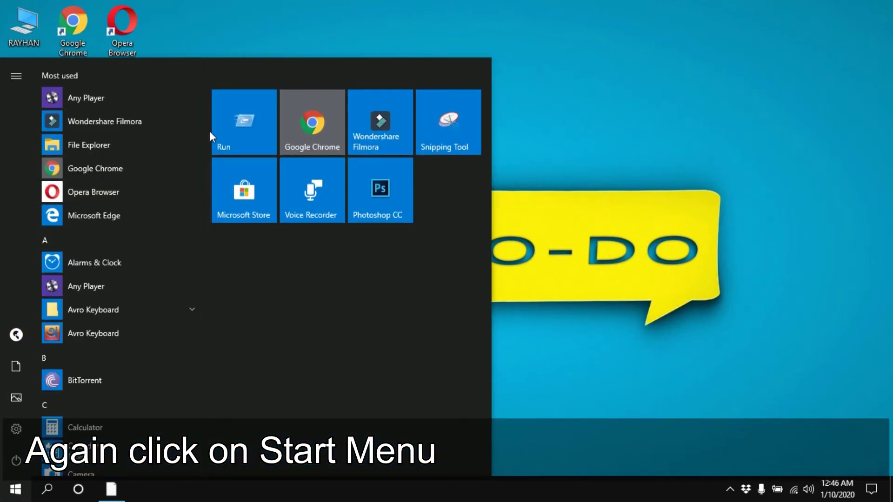
pyautogui.moveTo(206, 132); pyautogui.dragTo(200, 215)
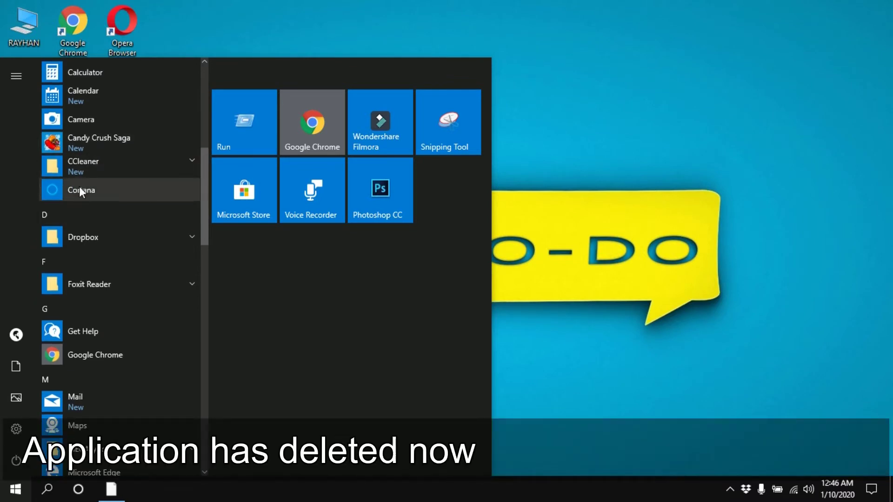
pyautogui.click(703, 172)
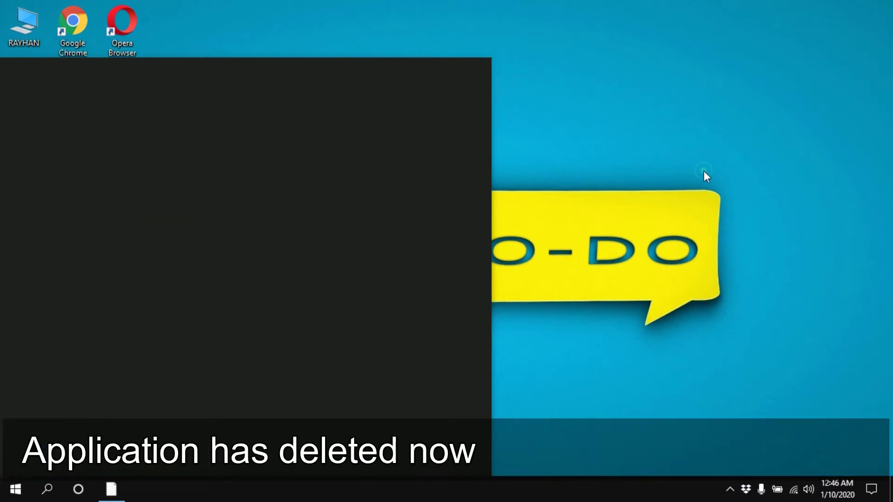
pyautogui.rightClick(426, 135)
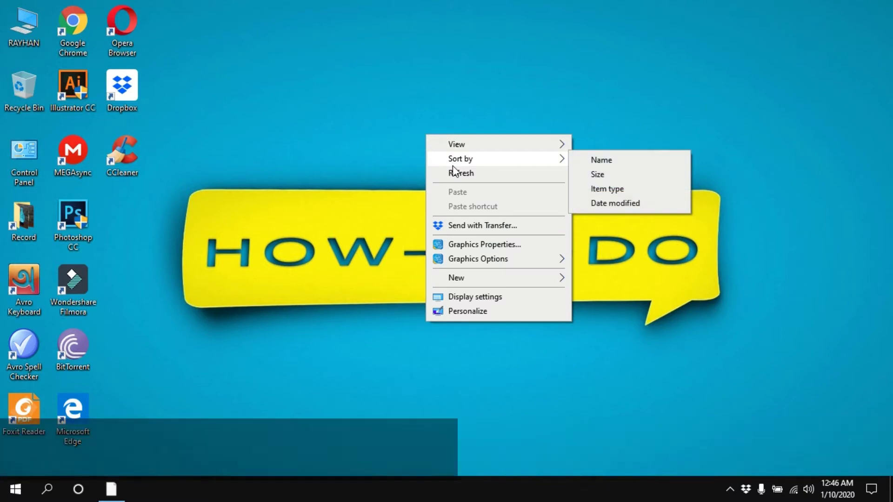
pyautogui.click(456, 175)
# Uninstall Candy Crush Saga from the Apps & features settings and close Settings
pyautogui.click(17, 489)
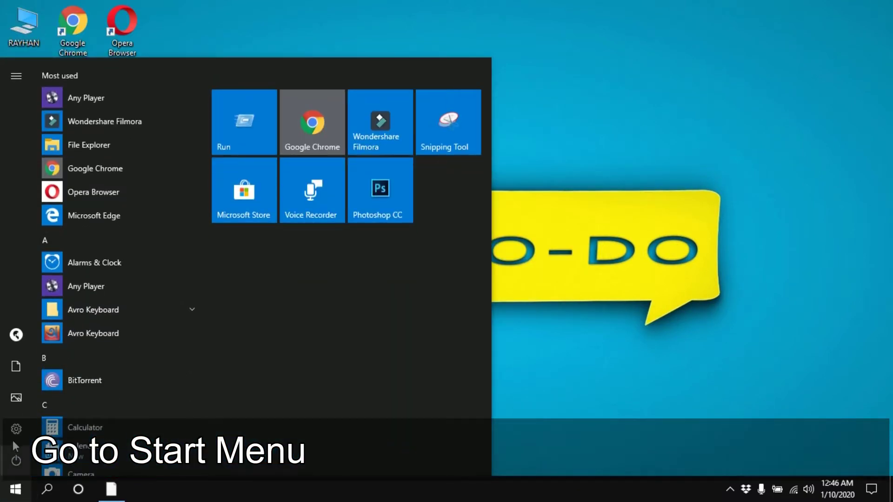
pyautogui.click(21, 428)
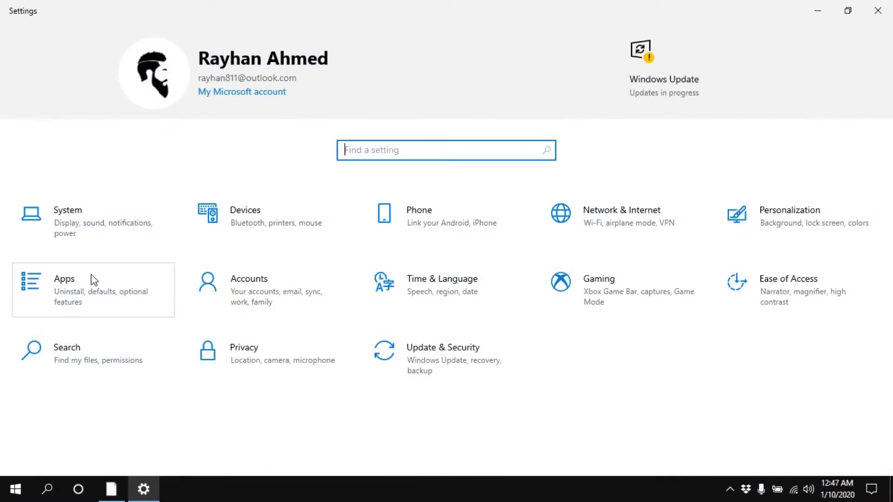
pyautogui.click(93, 288)
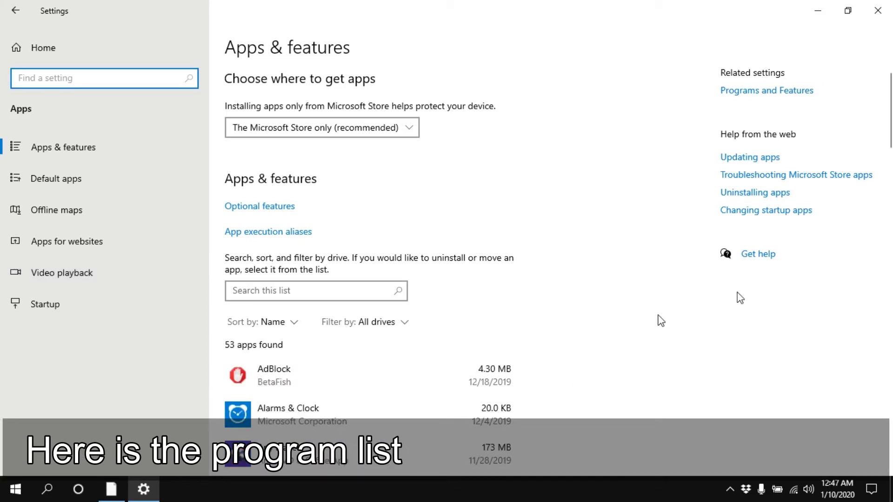
pyautogui.moveTo(889, 109); pyautogui.dragTo(890, 182)
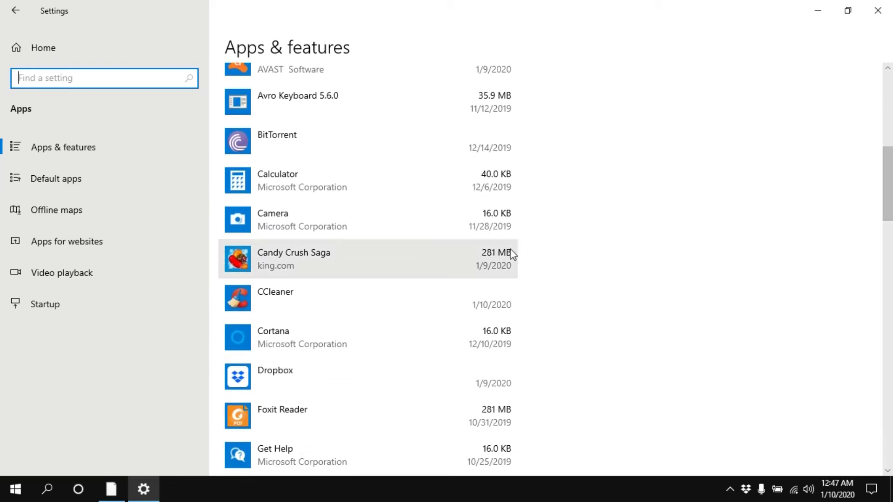
pyautogui.click(379, 263)
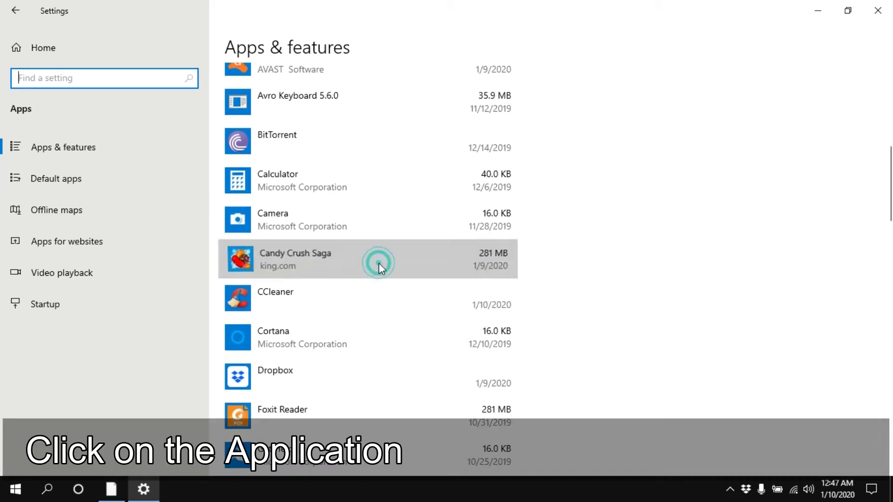
pyautogui.click(475, 314)
pyautogui.click(524, 288)
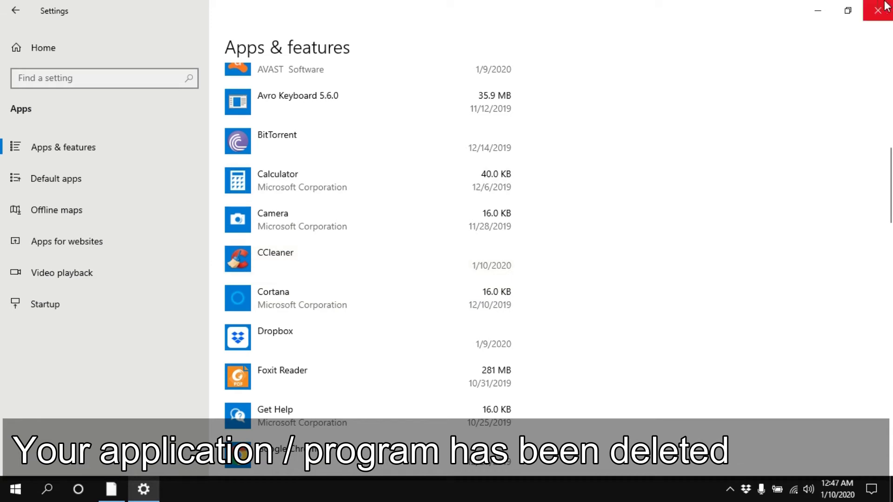
pyautogui.click(878, 10)
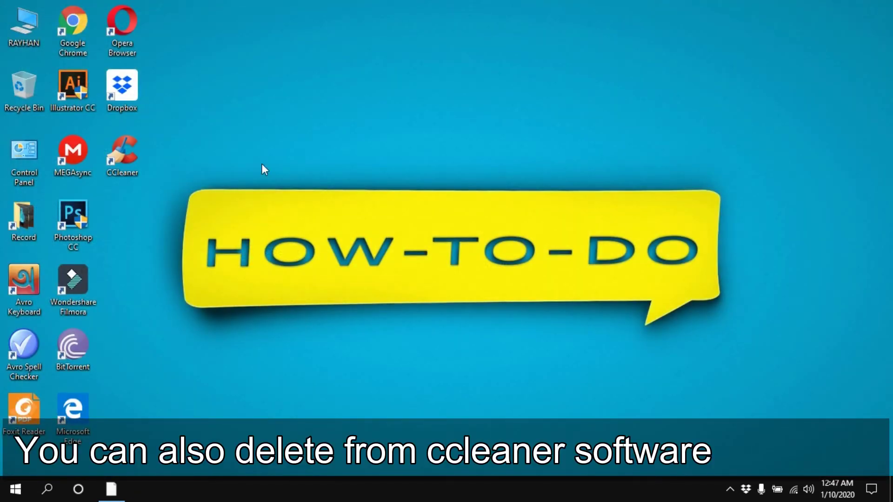
# Switch to CCleaner and uninstall Microsoft To Do with its Uninstall tool
pyautogui.rightClick(129, 152)
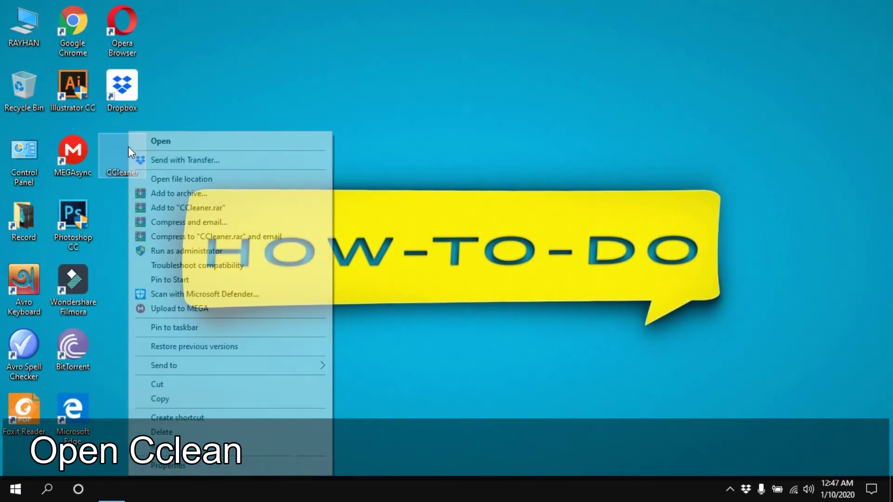
pyautogui.click(162, 142)
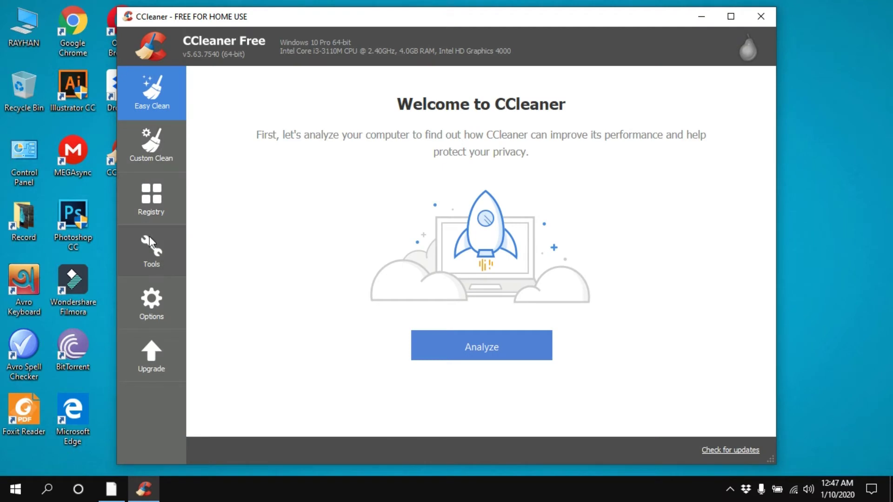
pyautogui.click(150, 256)
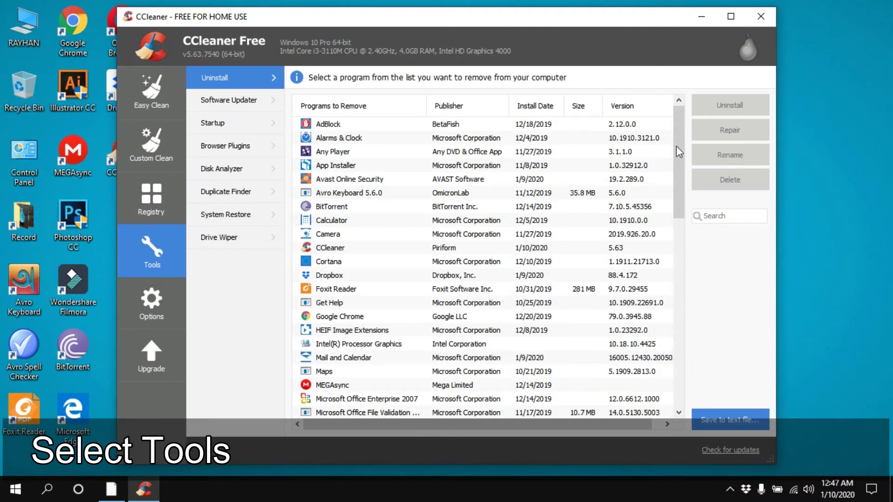
pyautogui.moveTo(679, 150); pyautogui.dragTo(677, 229)
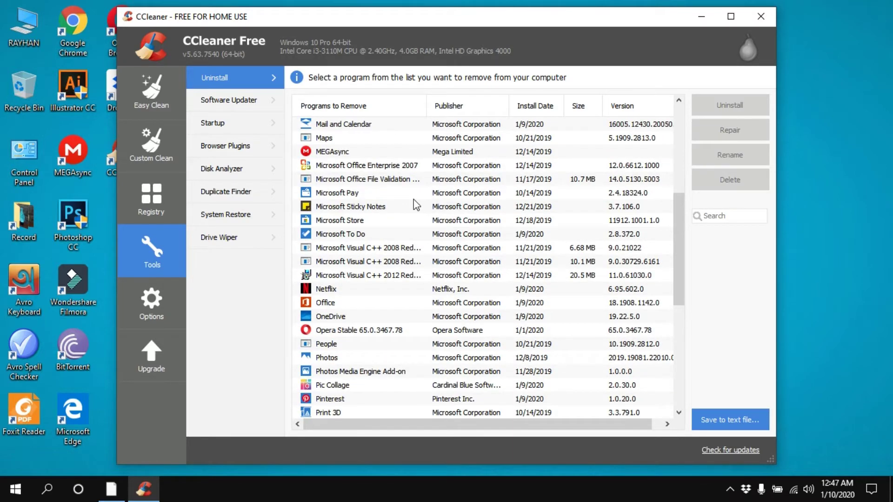
pyautogui.click(421, 232)
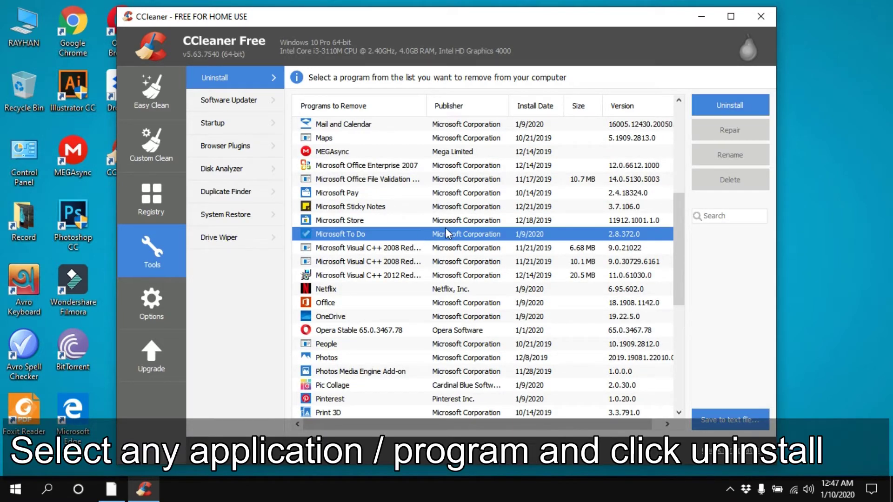
pyautogui.click(716, 105)
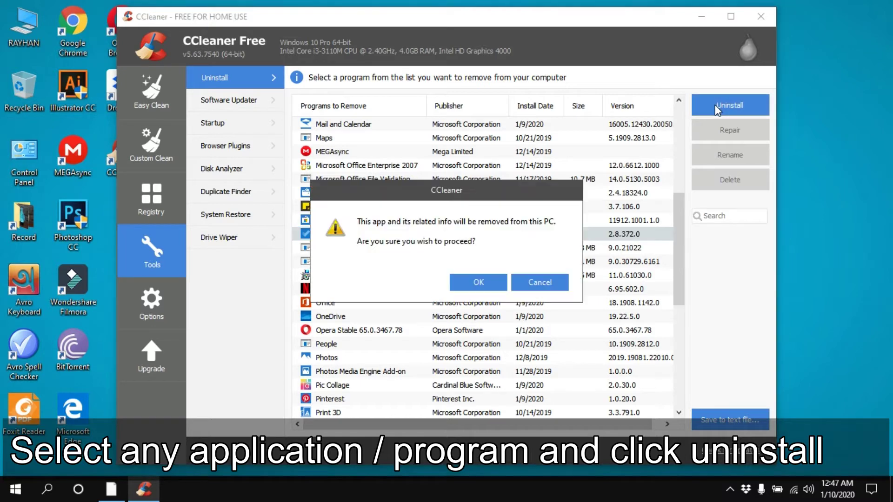
pyautogui.click(485, 280)
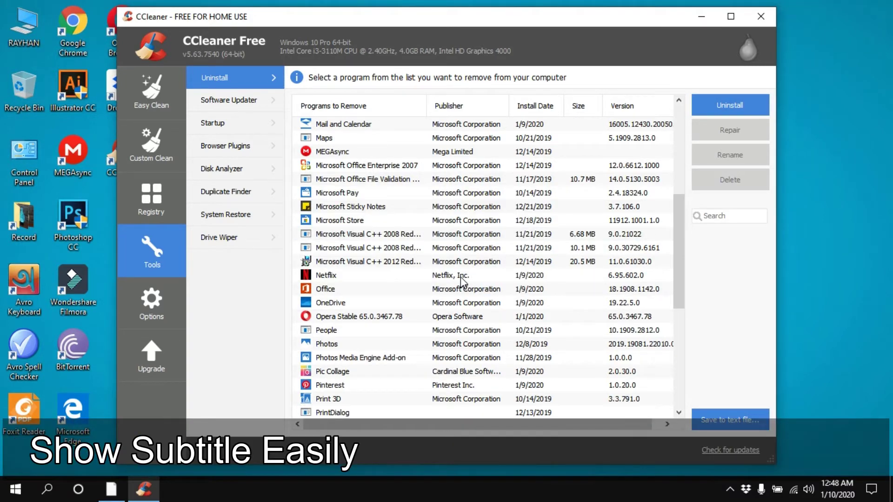
# Uninstall Netflix with CCleaner, closing the program when done, and refresh the desktop
pyautogui.click(461, 277)
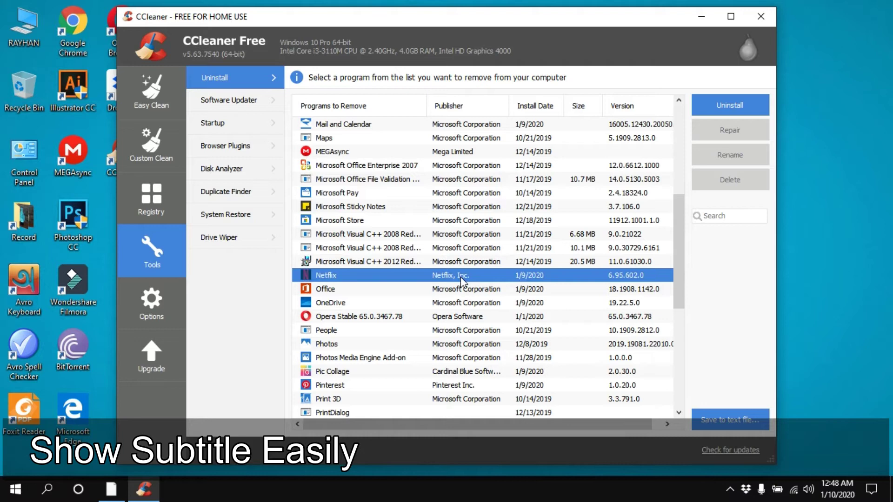
pyautogui.click(728, 110)
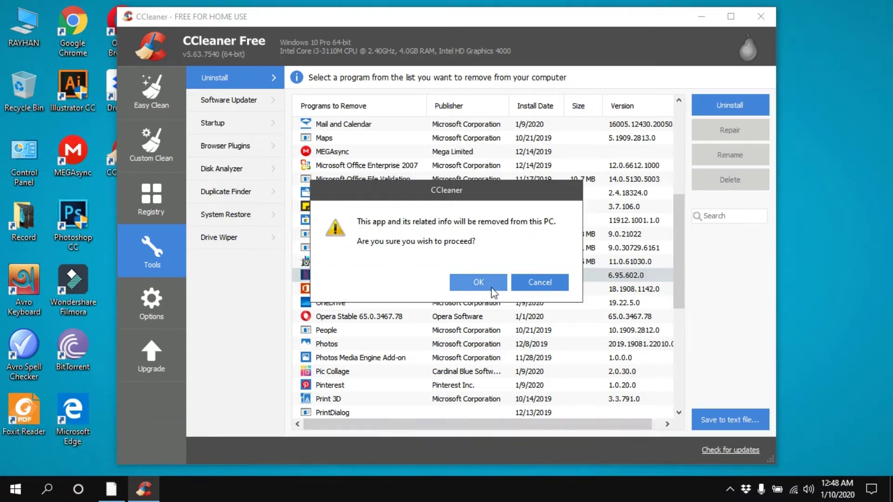
pyautogui.click(492, 285)
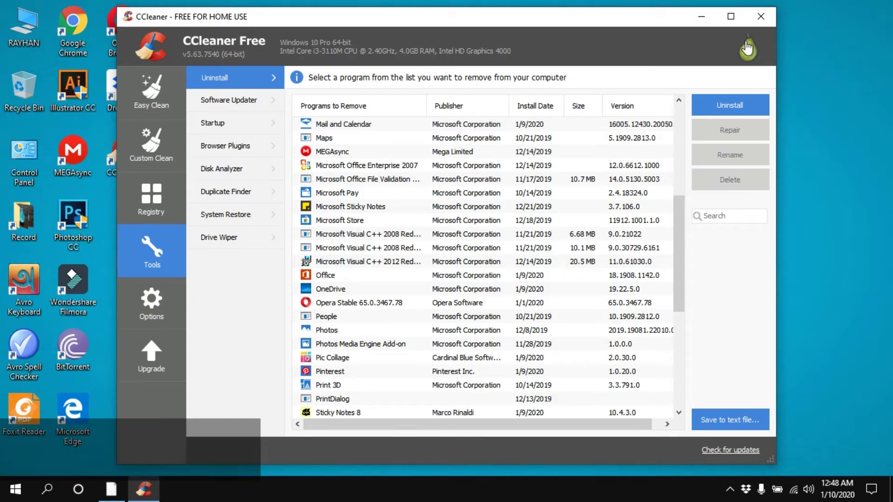
pyautogui.click(761, 17)
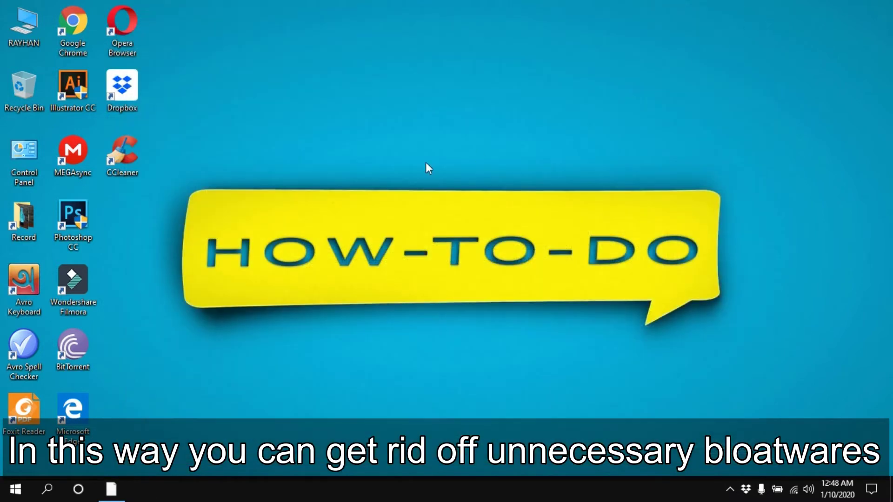
pyautogui.rightClick(412, 171)
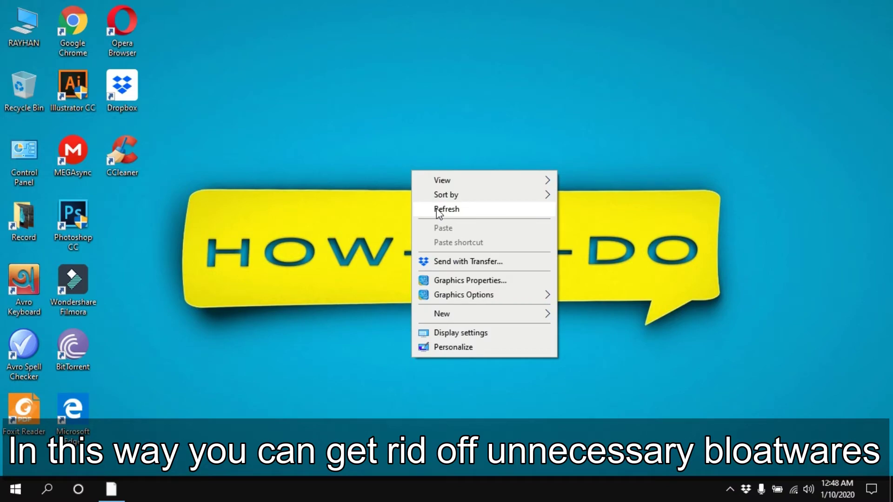
pyautogui.click(439, 213)
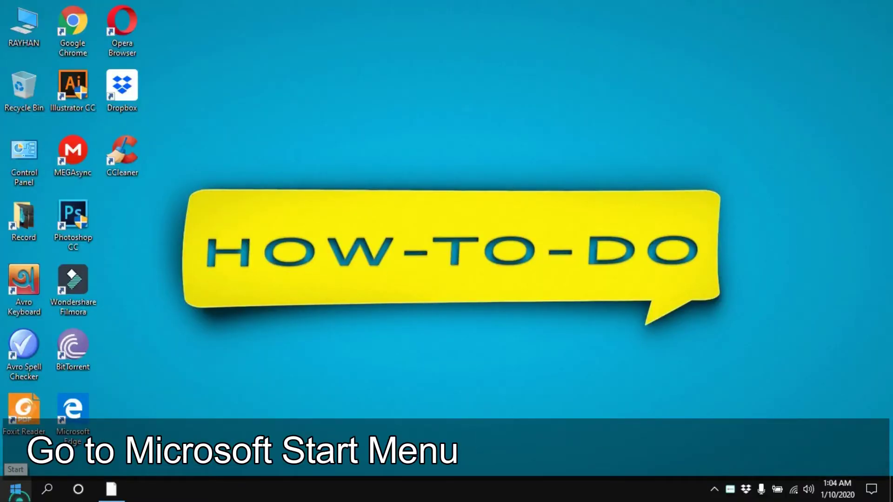
# Open Windows Security from the Update & Security settings
pyautogui.click(17, 488)
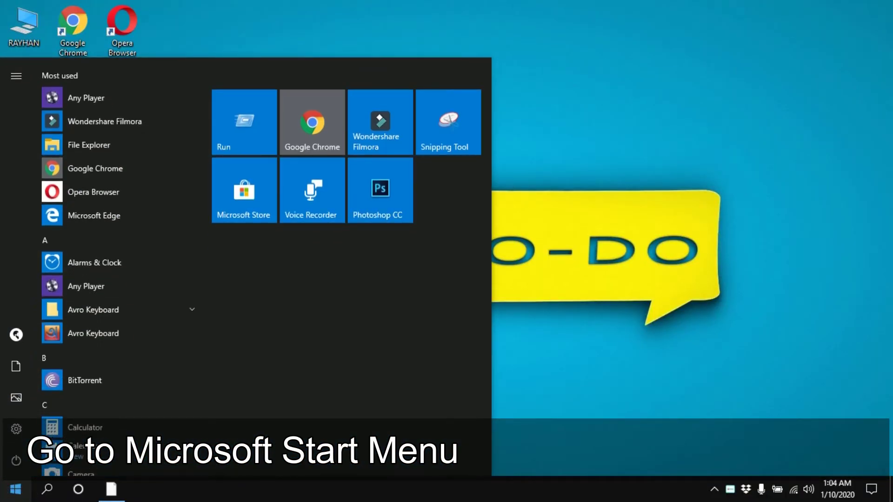
pyautogui.click(16, 430)
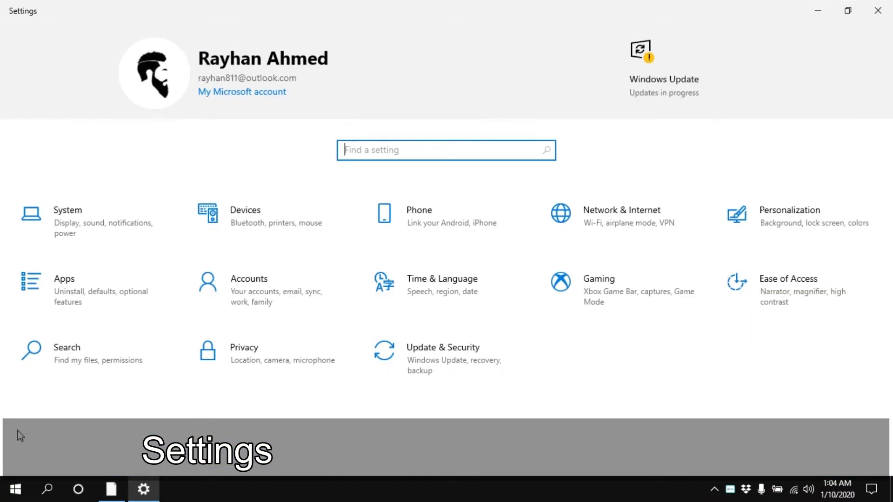
pyautogui.click(445, 344)
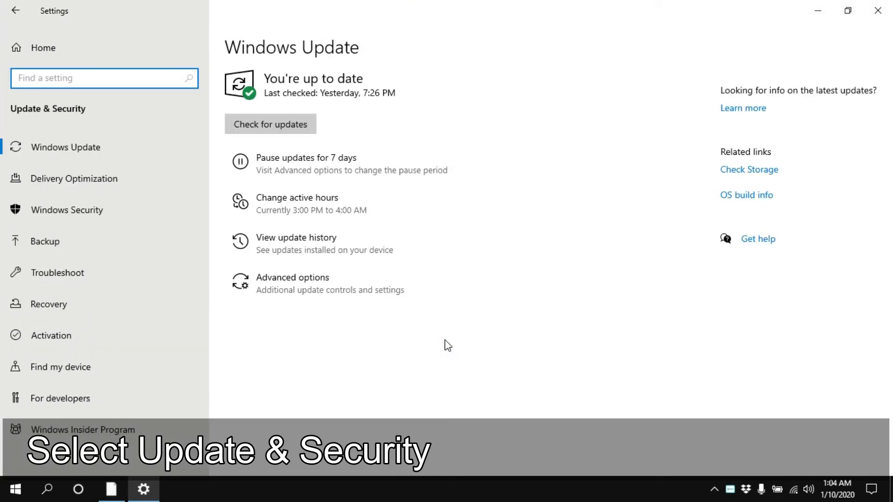
pyautogui.click(106, 207)
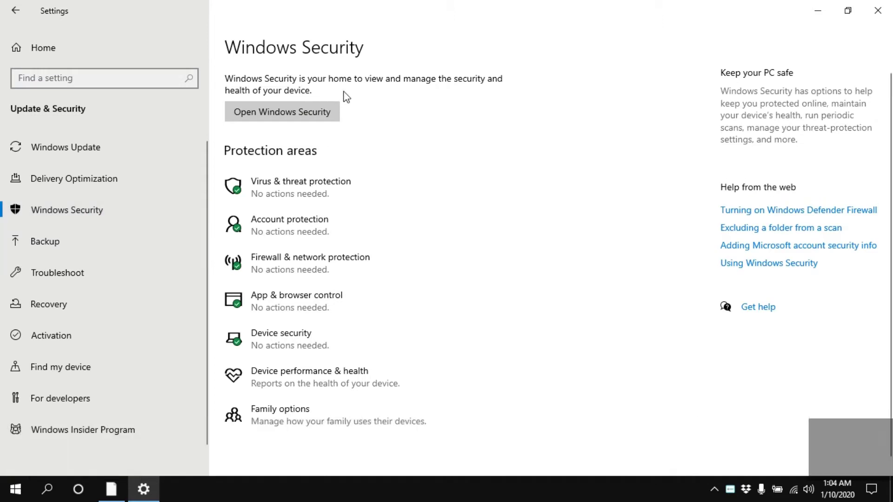
pyautogui.click(287, 113)
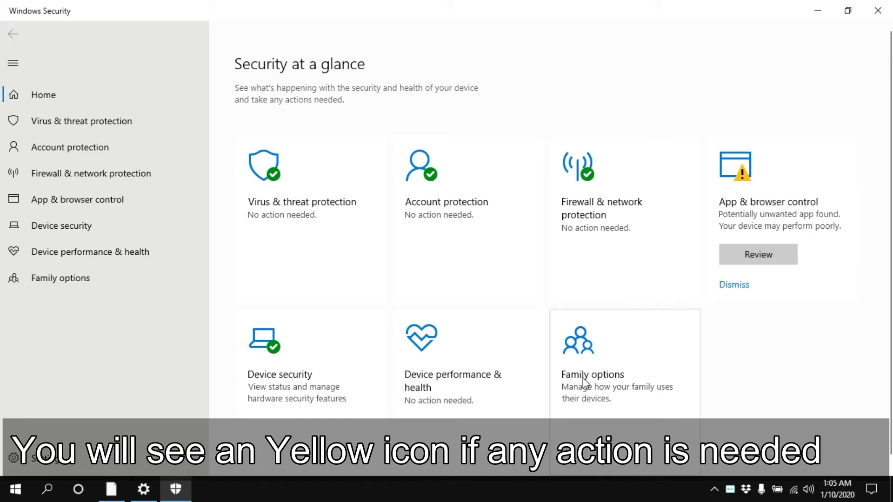
# Review the App & browser control alert, quarantine the potentially unwanted BitTorrent.exe, and close Windows Security and Settings
pyautogui.click(764, 259)
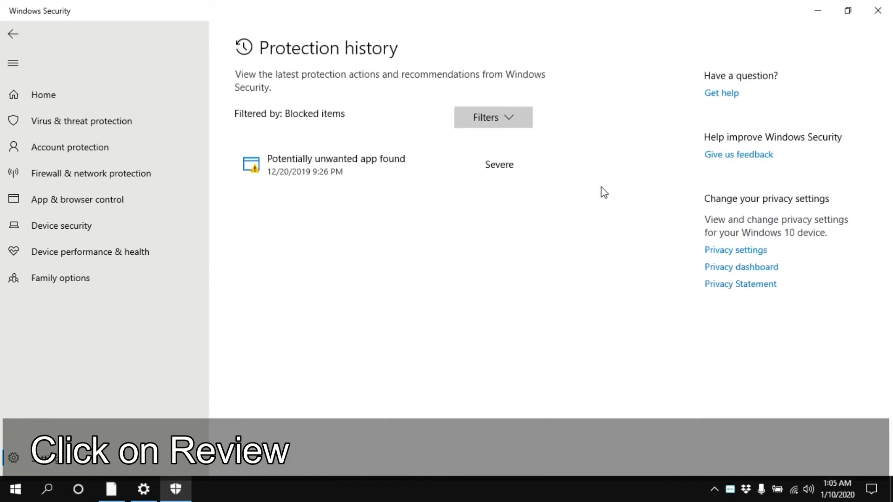
pyautogui.click(488, 160)
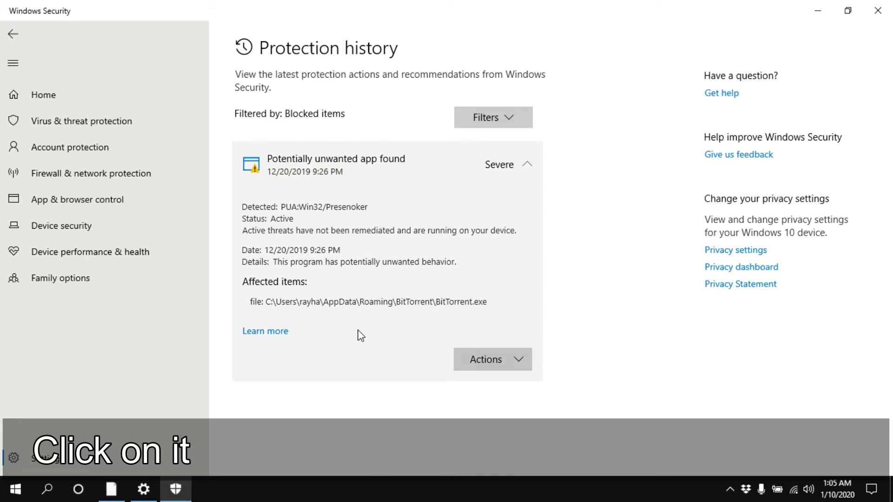
pyautogui.click(492, 362)
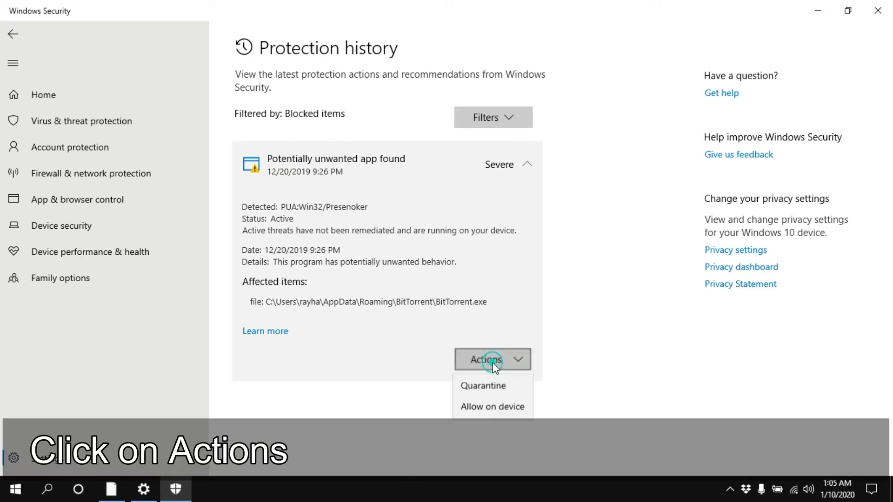
pyautogui.click(489, 387)
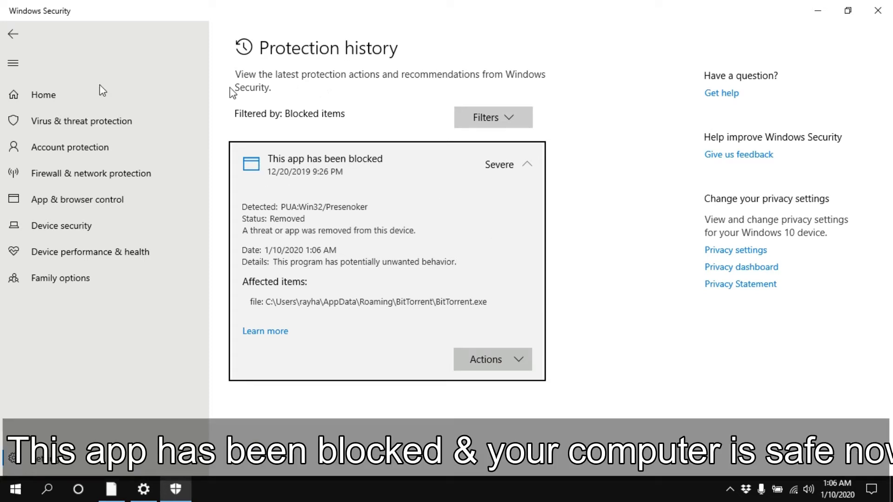
pyautogui.click(13, 35)
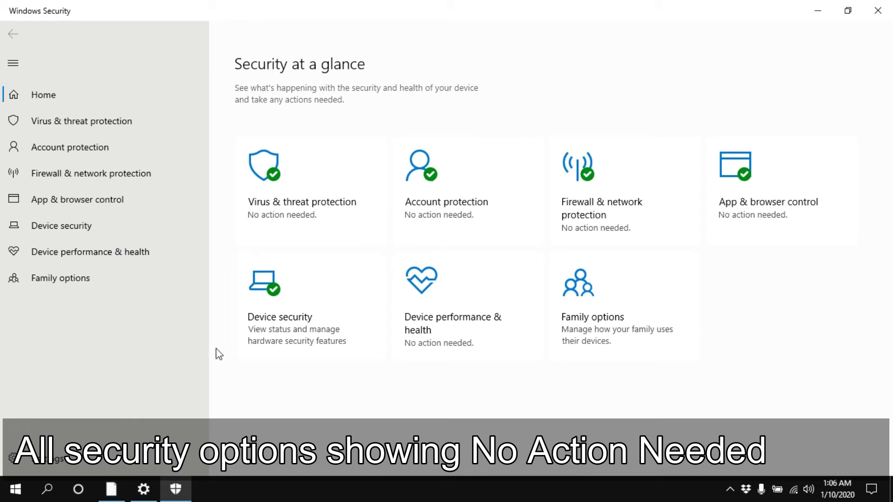
pyautogui.click(883, 7)
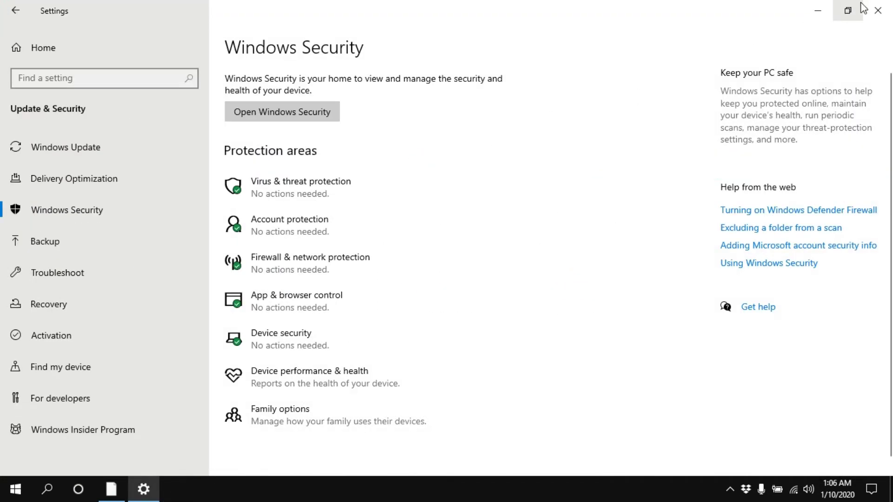
pyautogui.click(874, 15)
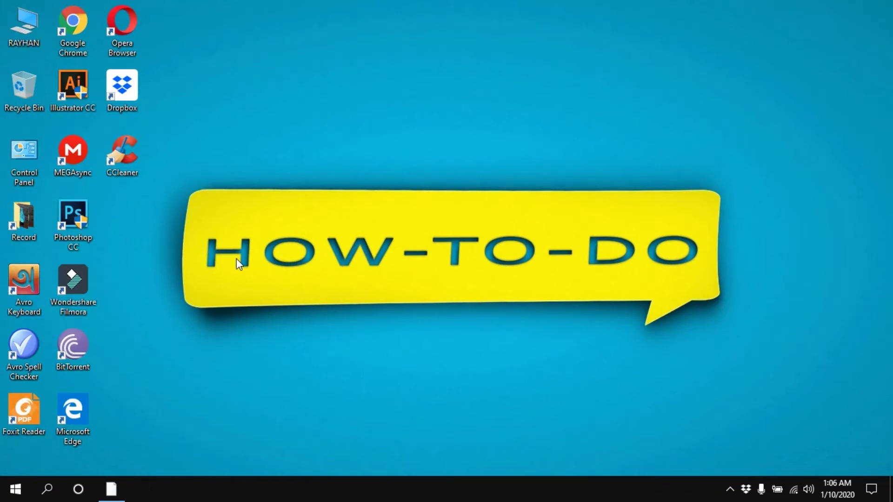
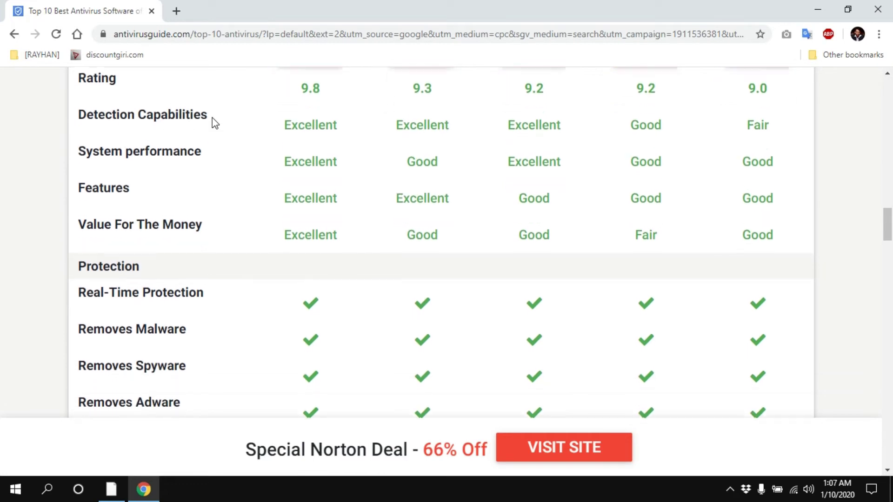
# Examine the antivirus comparison table's ratings and protection features for Norton, Bitdefender, BullGuard, McAfee and Kaspersky
pyautogui.scroll(2, 214, 123)
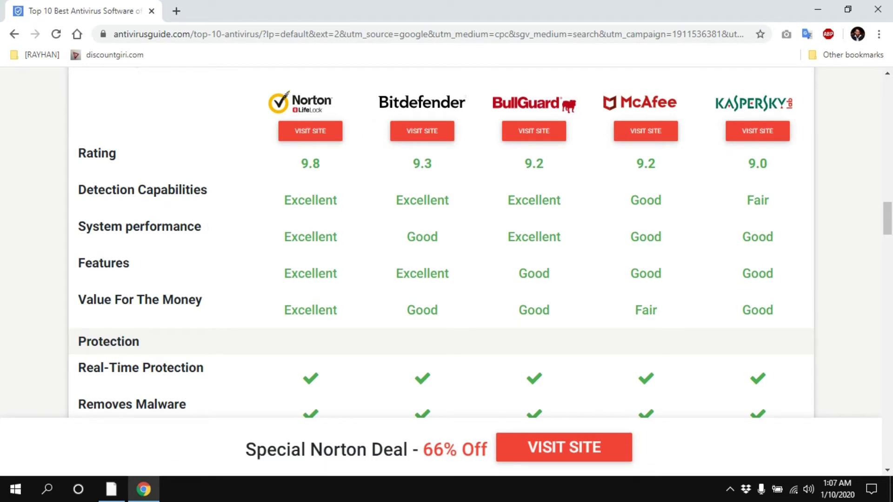
pyautogui.click(887, 471)
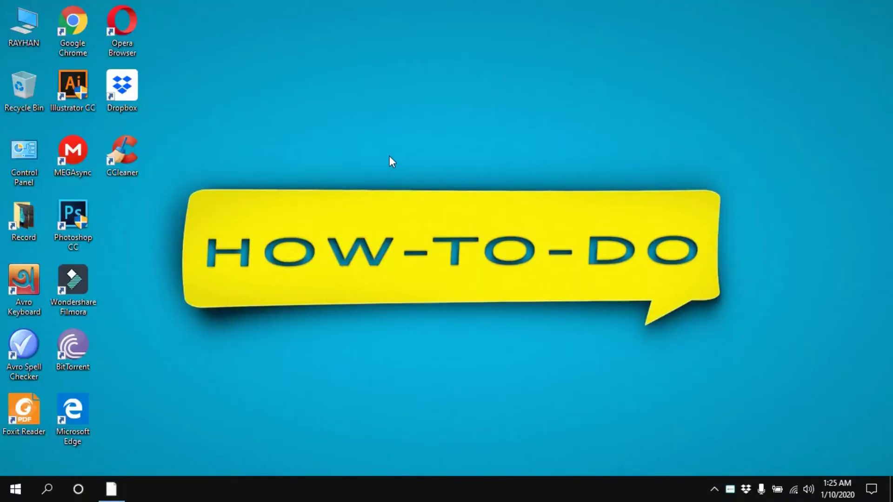
# Open Device Manager from the computer's system properties and scan for hardware changes
pyautogui.click(15, 24)
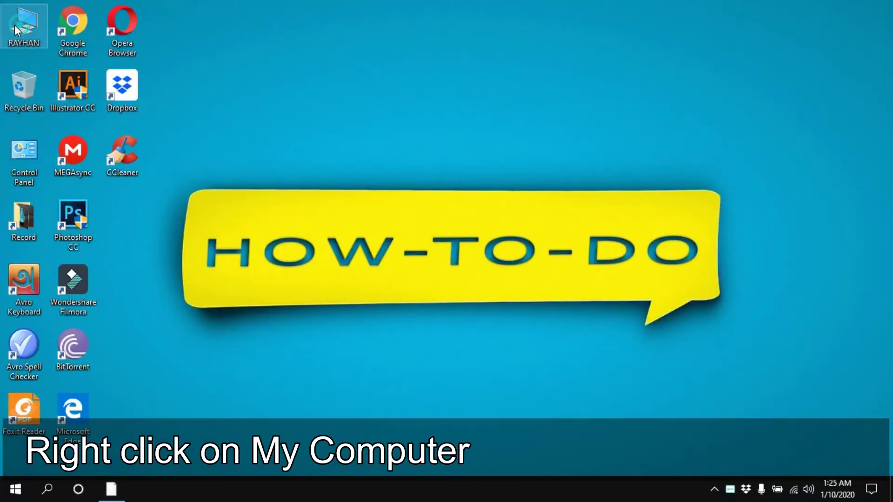
pyautogui.rightClick(15, 25)
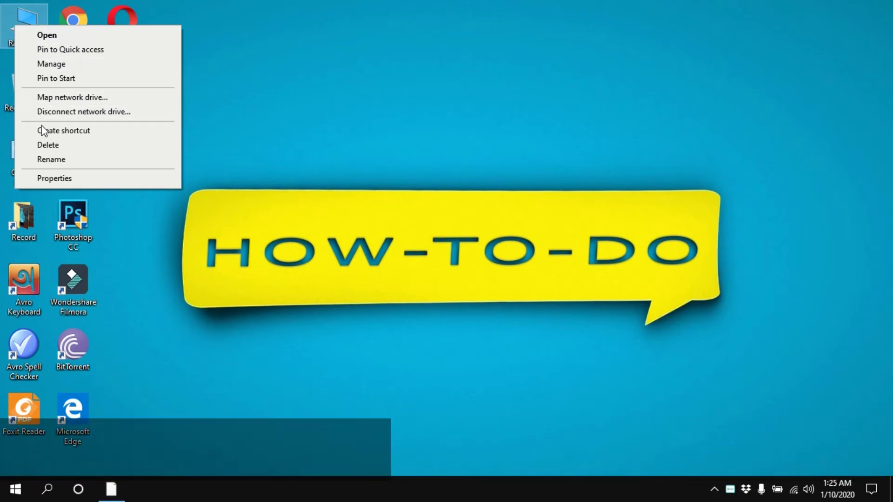
pyautogui.click(51, 179)
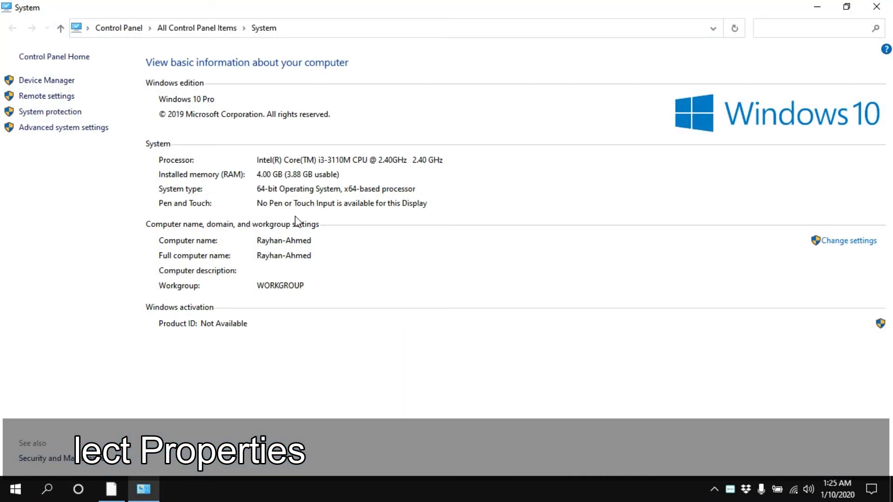
pyautogui.click(60, 80)
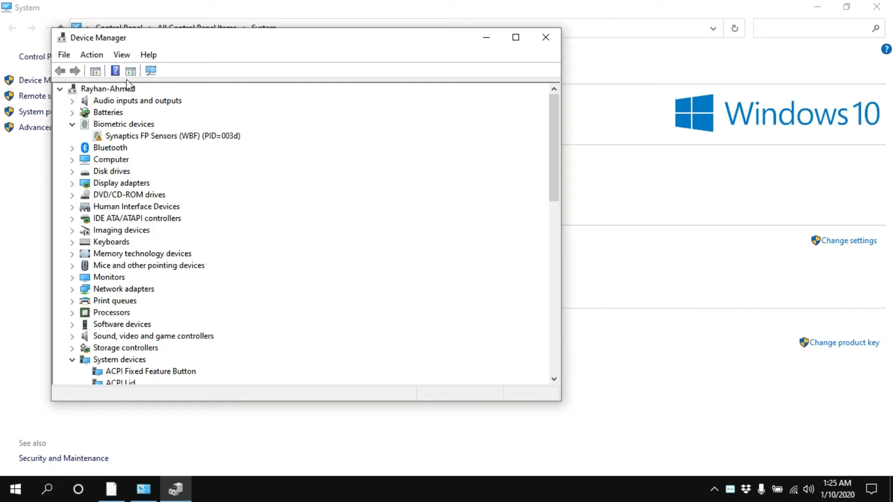
pyautogui.click(150, 71)
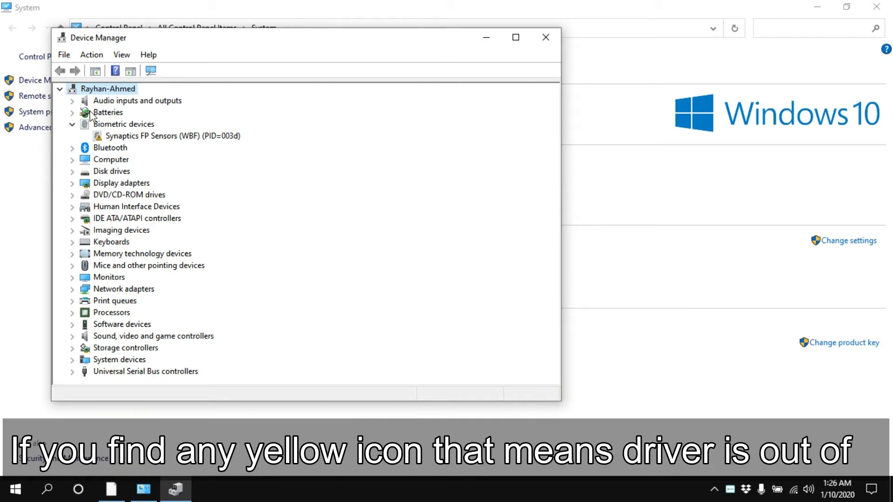
# Search automatically for an updated Synaptics FP Sensors driver, then close Device Manager and the System window
pyautogui.click(99, 138)
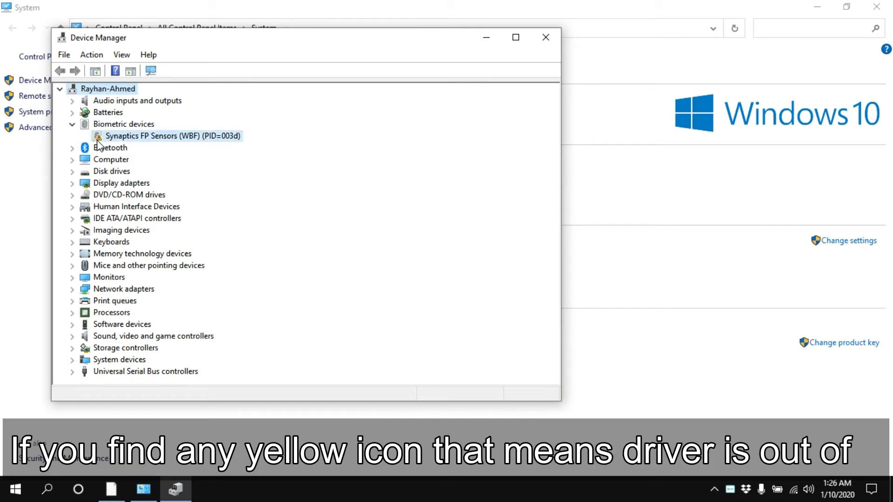
pyautogui.rightClick(147, 136)
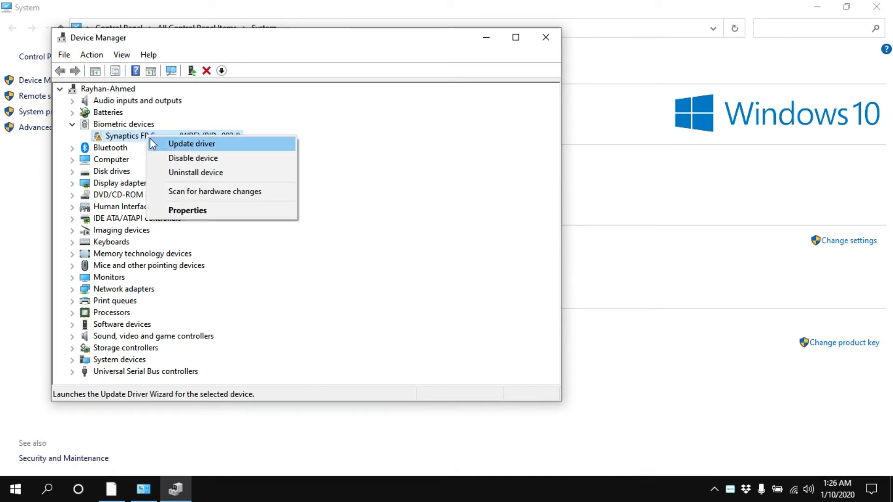
pyautogui.click(160, 146)
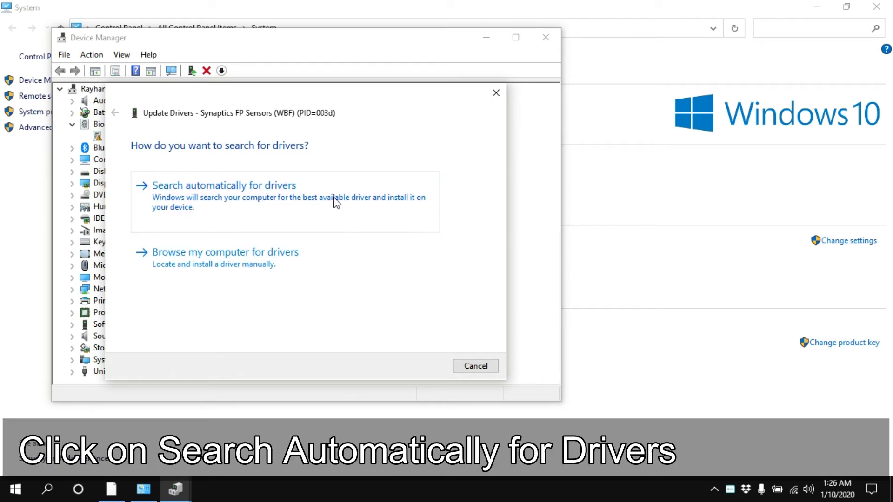
pyautogui.click(234, 205)
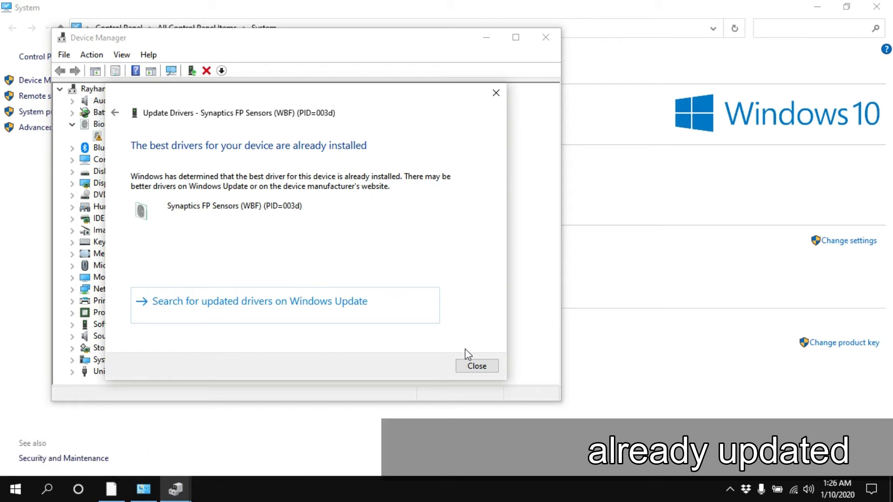
pyautogui.click(476, 367)
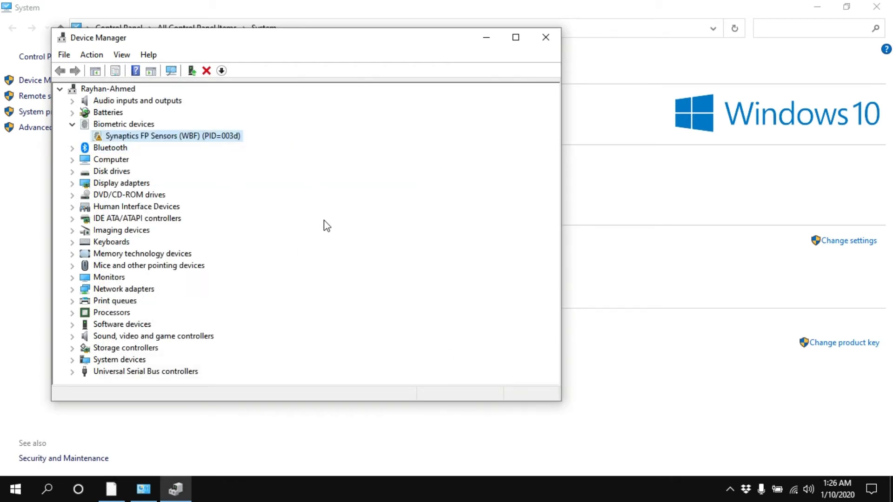
pyautogui.click(546, 37)
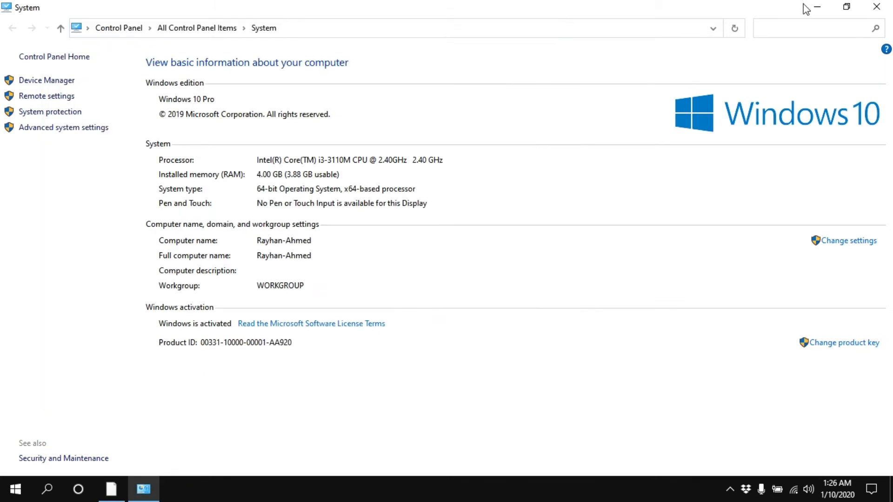
pyautogui.click(877, 6)
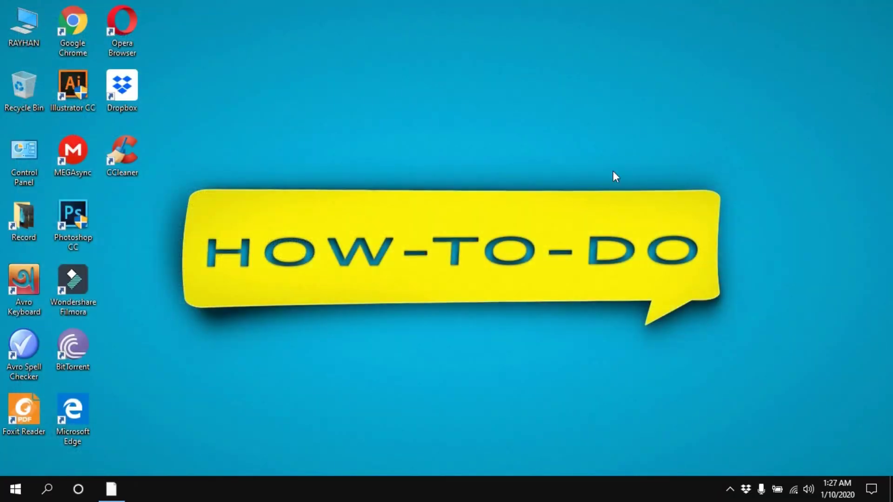
# Switch to Google Chrome and search the web for "driver booster"
pyautogui.rightClick(71, 32)
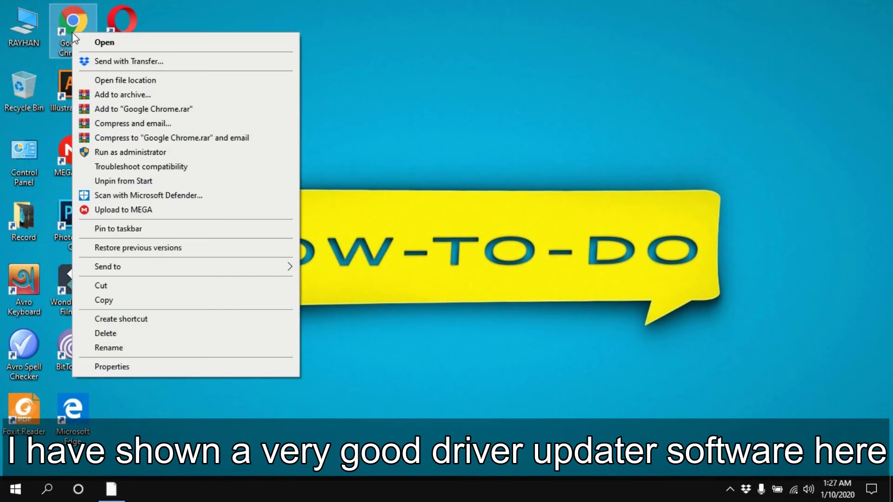
pyautogui.click(99, 43)
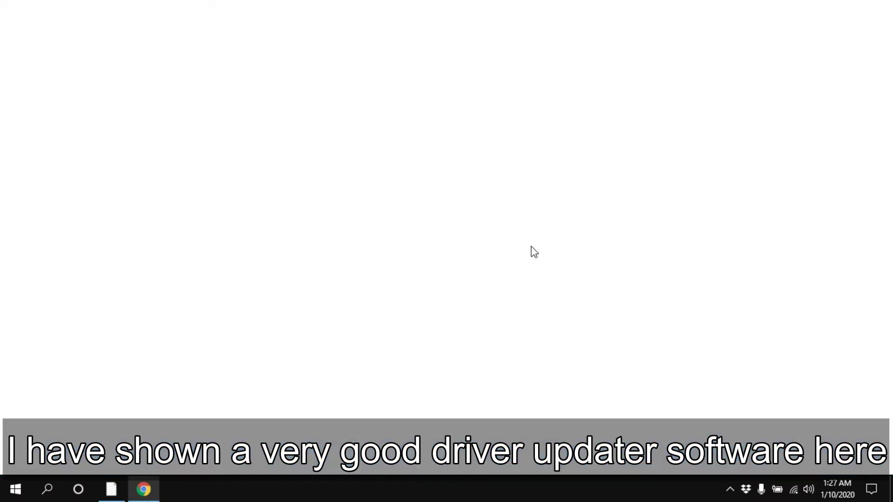
pyautogui.write('driver b')
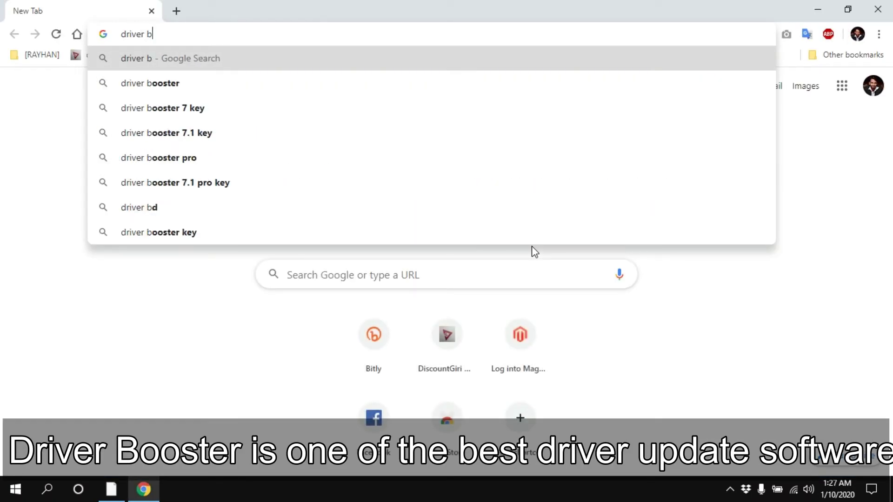
pyautogui.write('ooster')
pyautogui.press('Return')
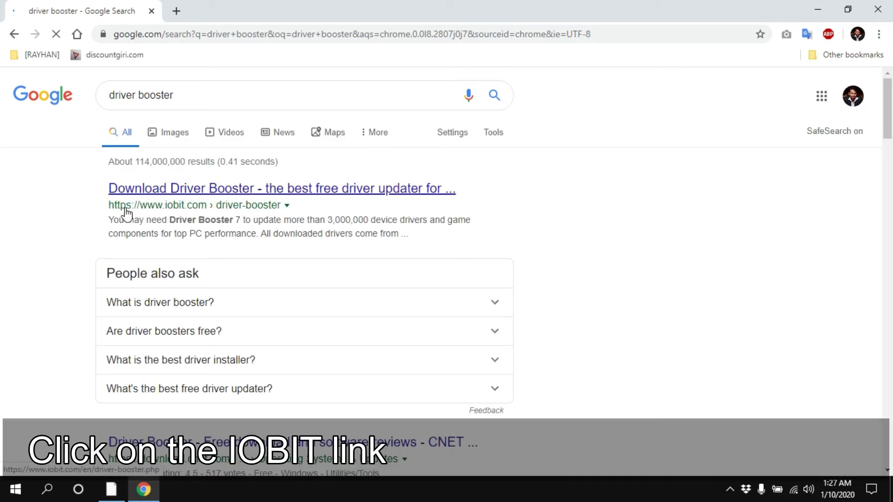
# Download Driver Booster Free from the IObit site through Softonic, saving driver_booster_setup to the Desktop
pyautogui.click(266, 189)
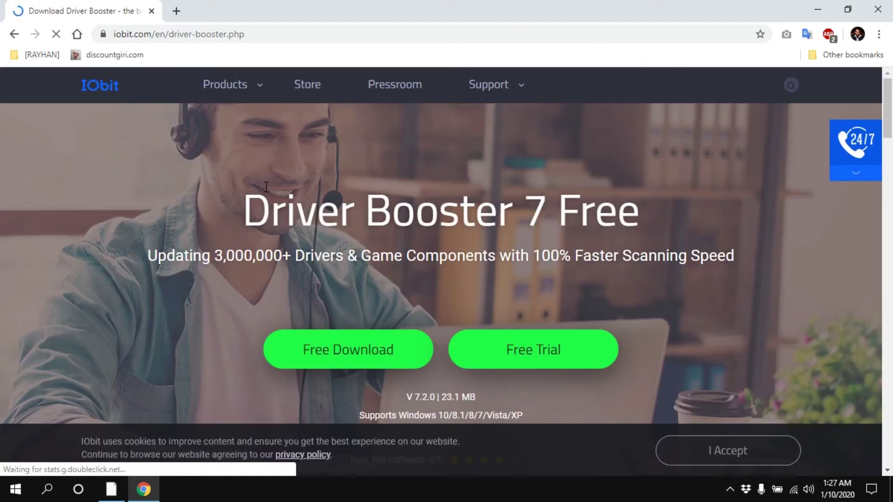
pyautogui.click(322, 354)
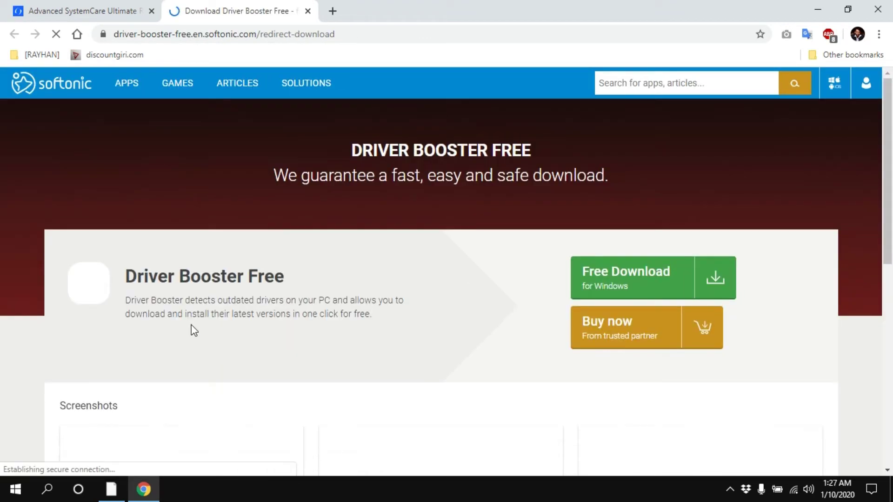
pyautogui.click(636, 290)
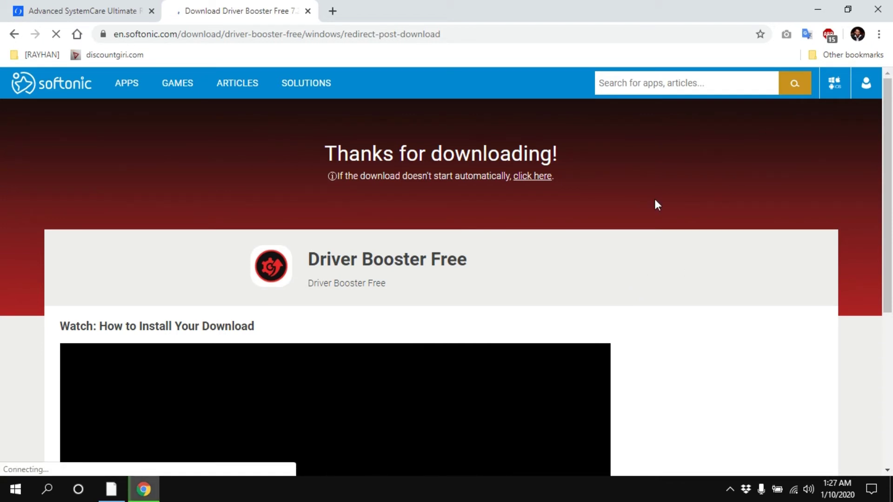
pyautogui.click(171, 174)
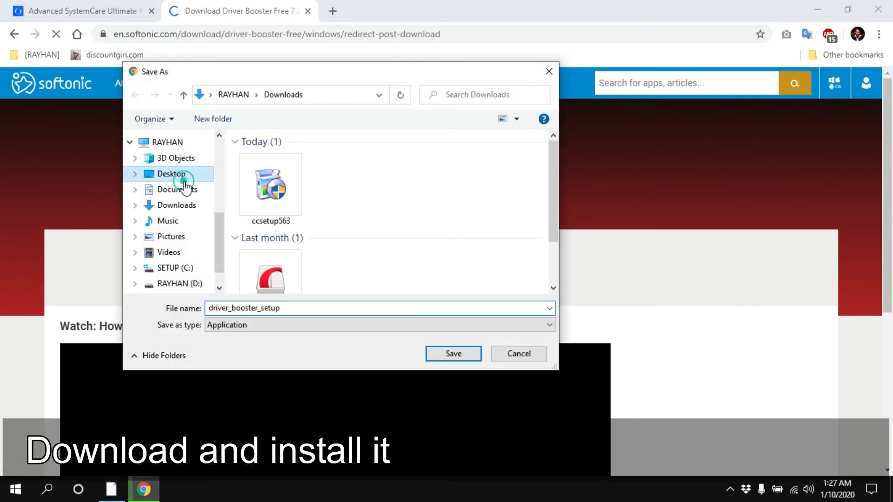
pyautogui.click(462, 353)
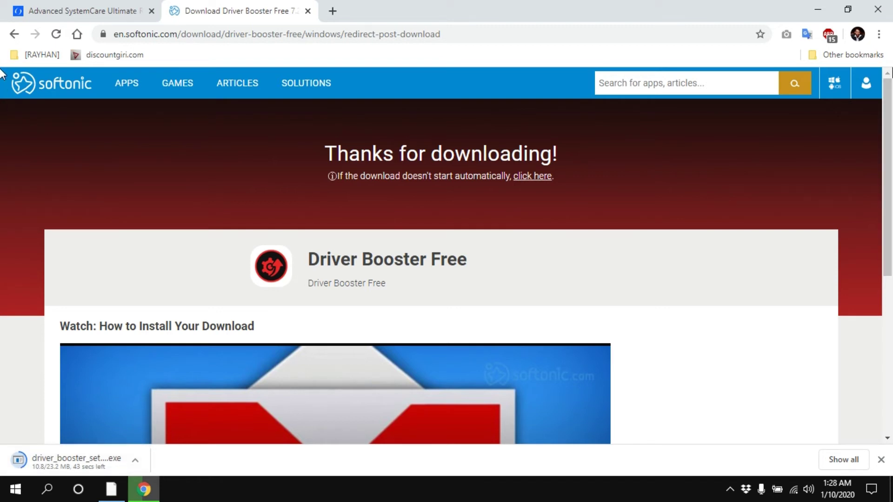
pyautogui.scroll(-6, 4, 139)
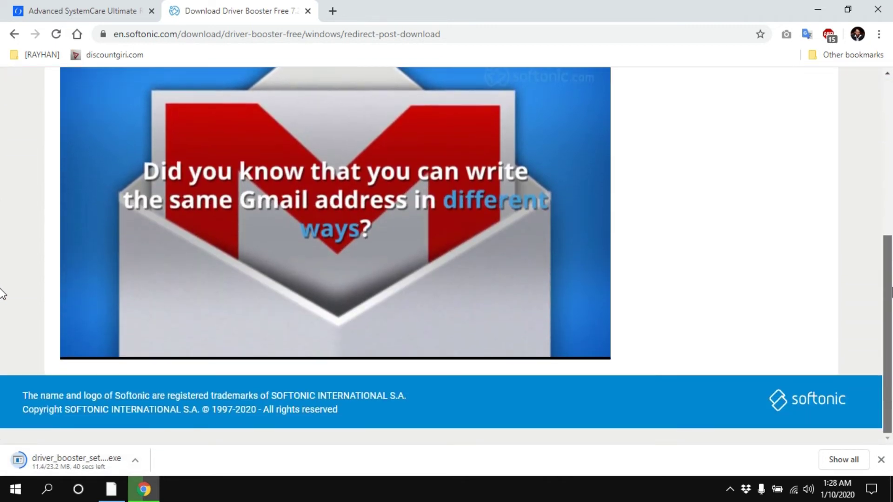
pyautogui.scroll(8, 3, 281)
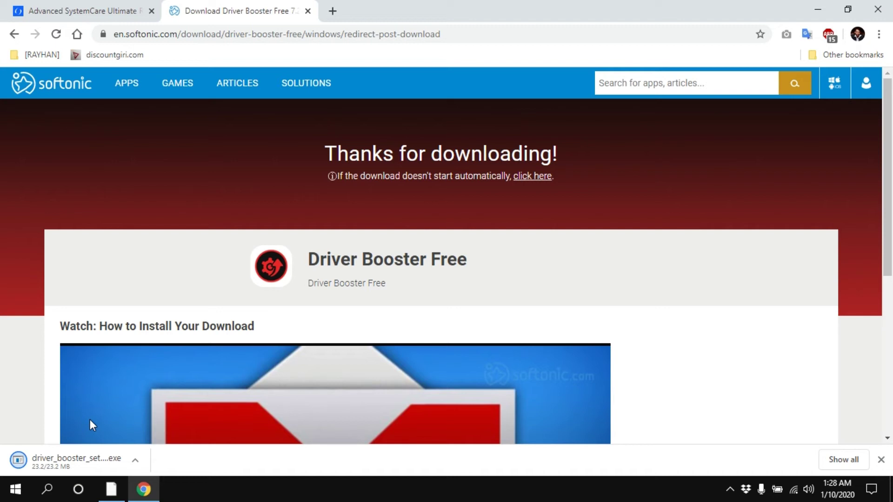
# Install Driver Booster 7 from the downloaded setup using Custom Install, declining the Advanced SystemCare offer and the newsletter subscription
pyautogui.click(67, 468)
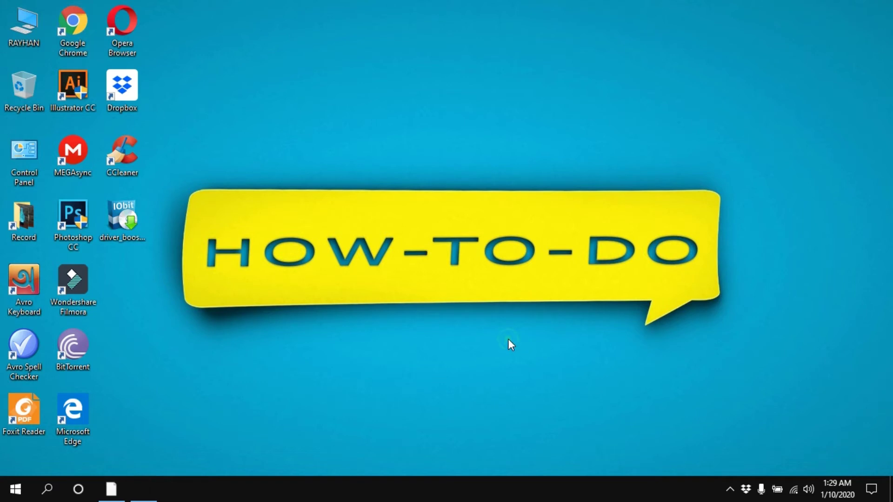
pyautogui.rightClick(509, 339)
pyautogui.click(553, 193)
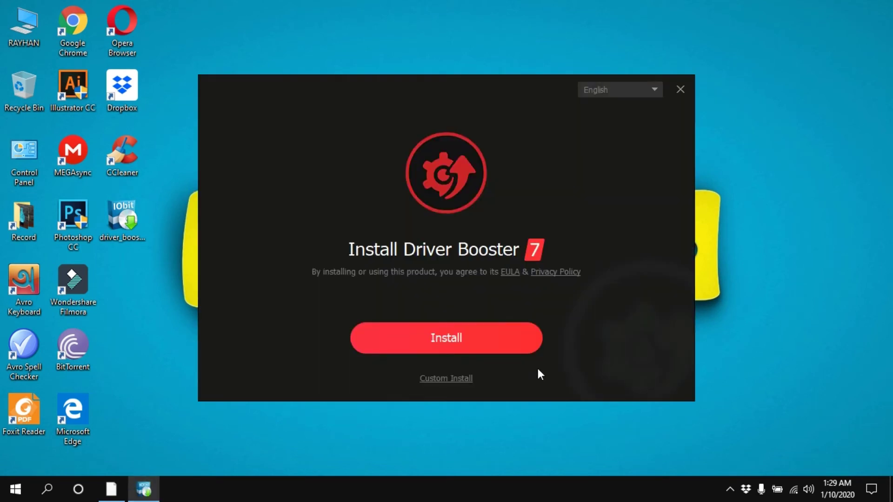
pyautogui.click(454, 379)
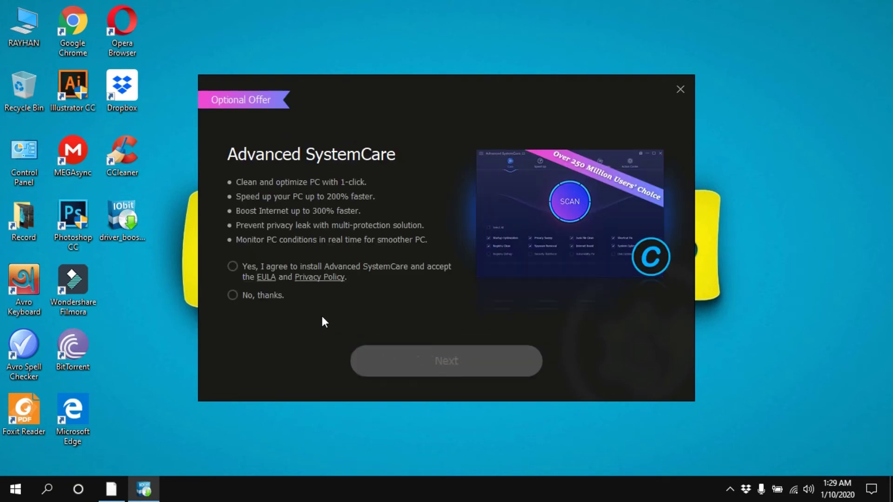
pyautogui.click(263, 295)
pyautogui.click(445, 349)
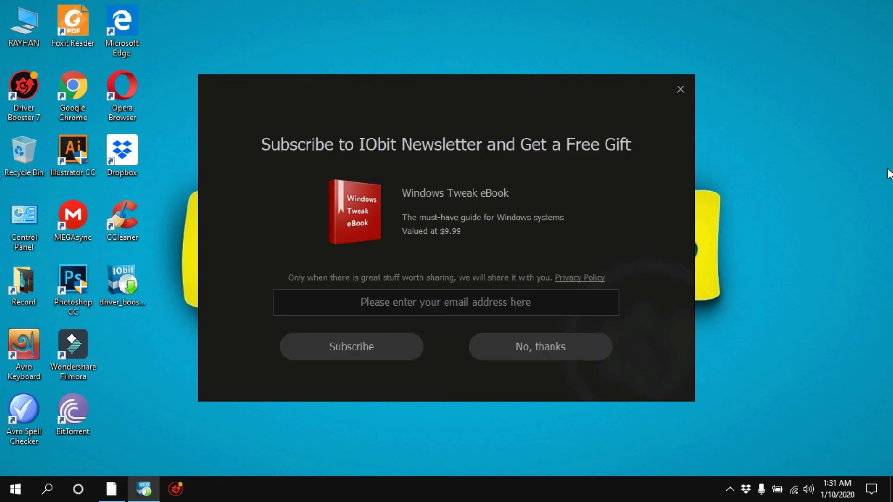
pyautogui.click(556, 350)
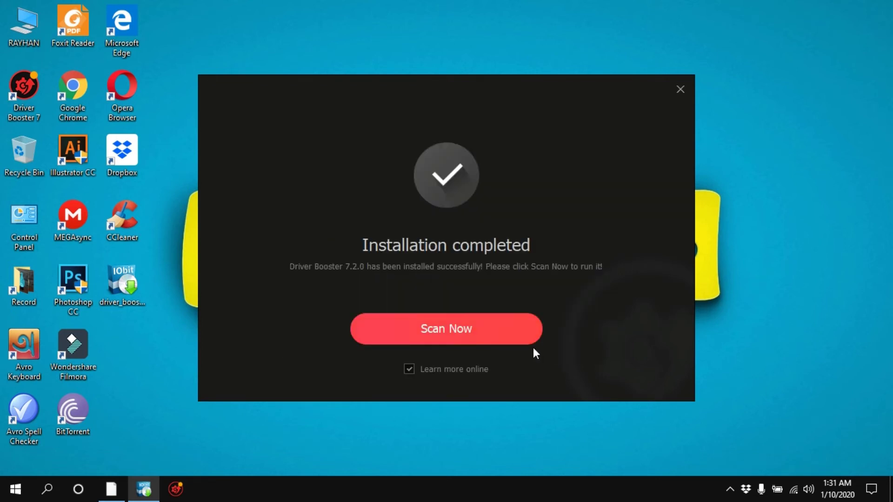
# Launch Driver Booster from the finished installer, scan for outdated drivers, and close the browser window that opens
pyautogui.click(471, 328)
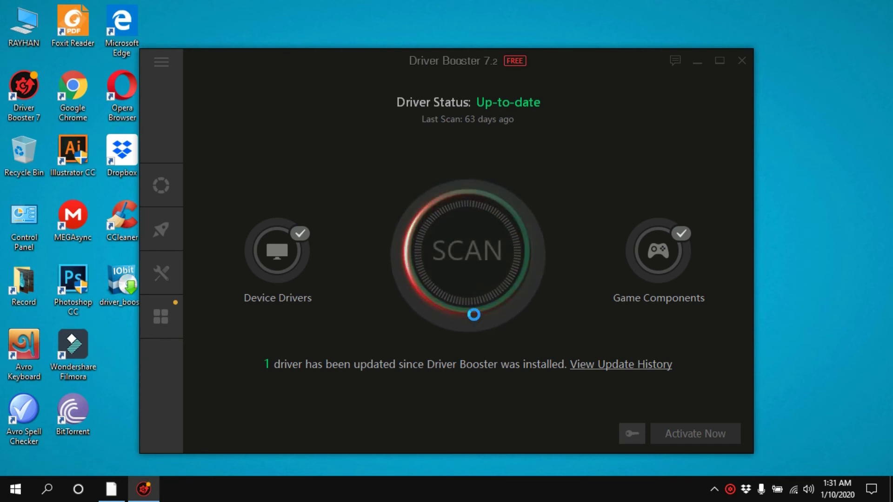
pyautogui.click(473, 253)
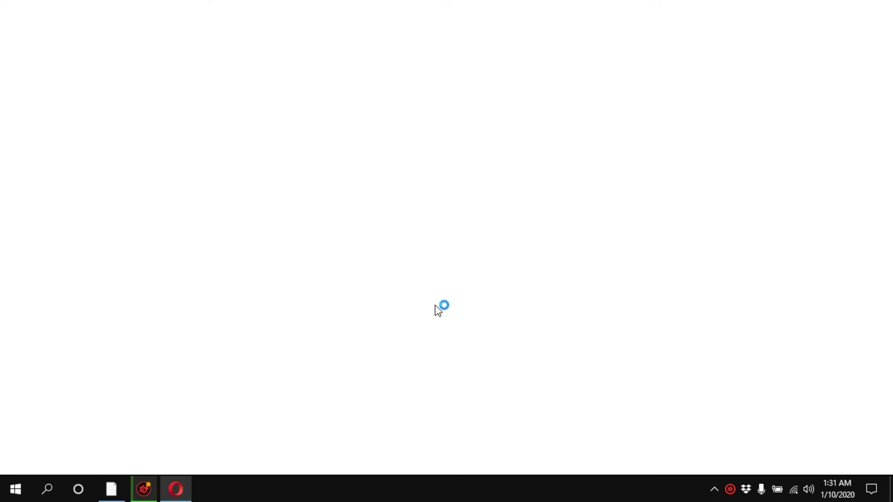
pyautogui.click(887, 7)
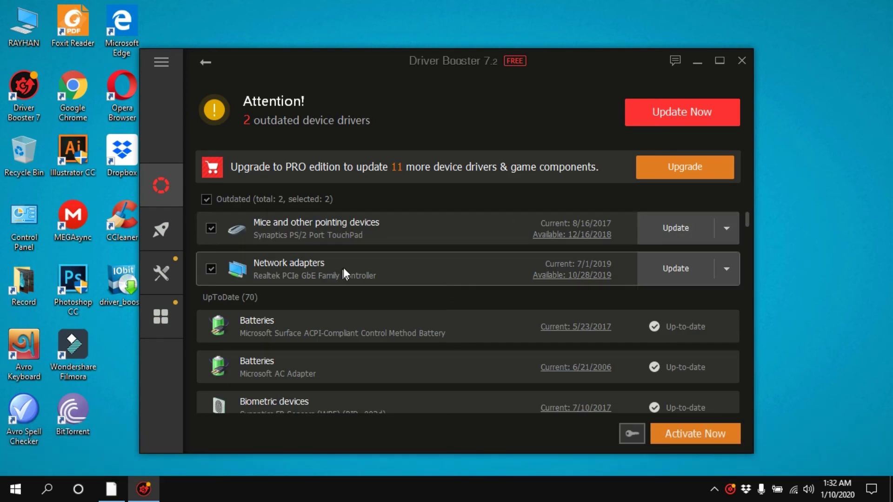
# Update the Synaptics PS/2 Port TouchPad driver with System Restore enabled and the Realtek PCIe GbE Family Controller driver, dismissing the PRO upgrade offers
pyautogui.click(686, 231)
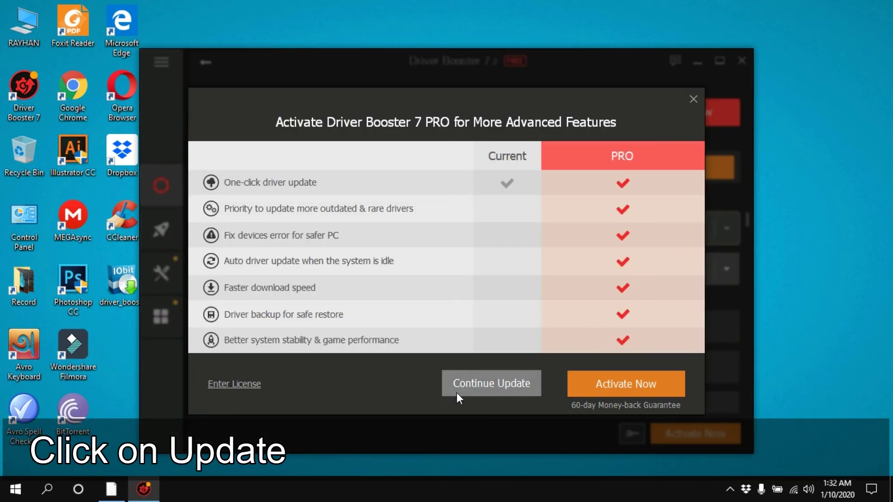
pyautogui.click(463, 384)
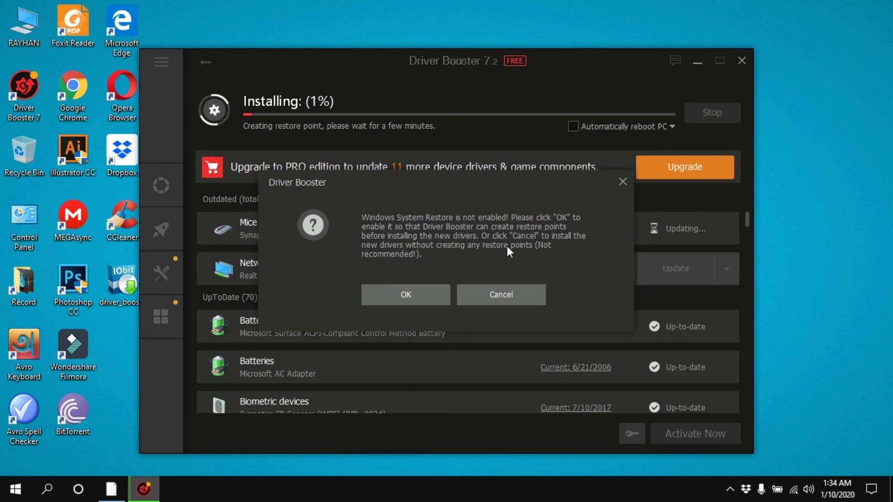
pyautogui.click(410, 301)
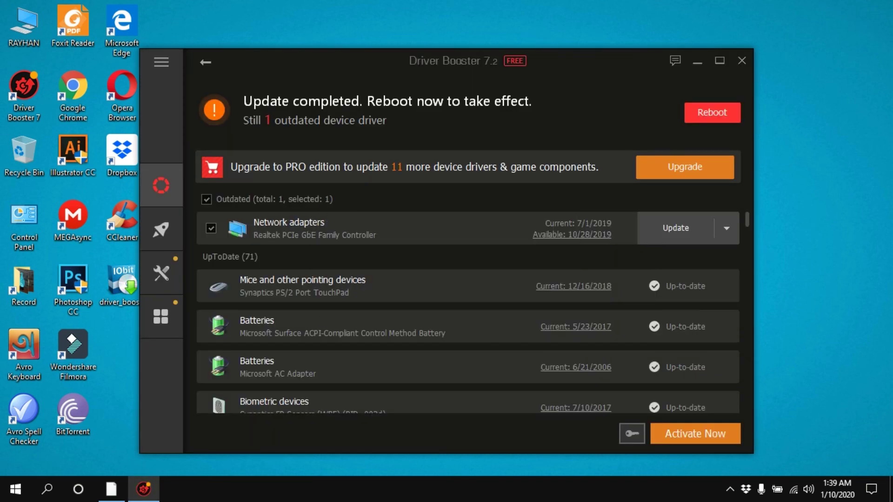
pyautogui.click(676, 227)
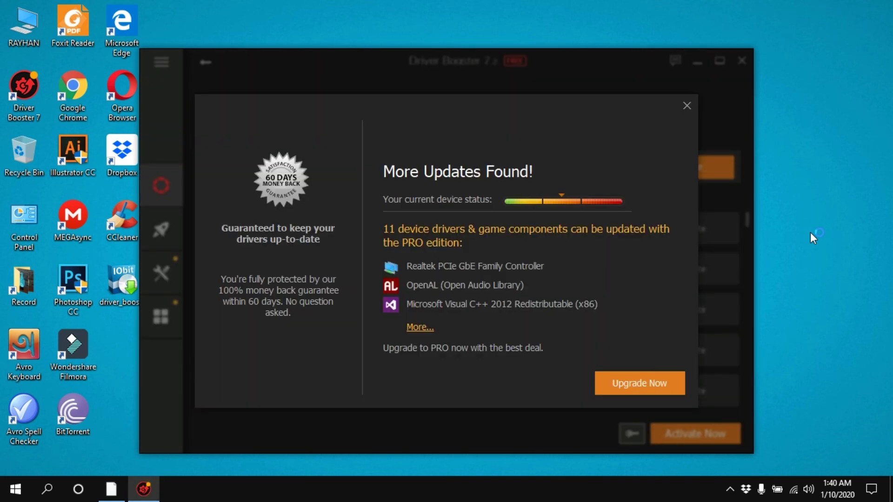
pyautogui.click(683, 110)
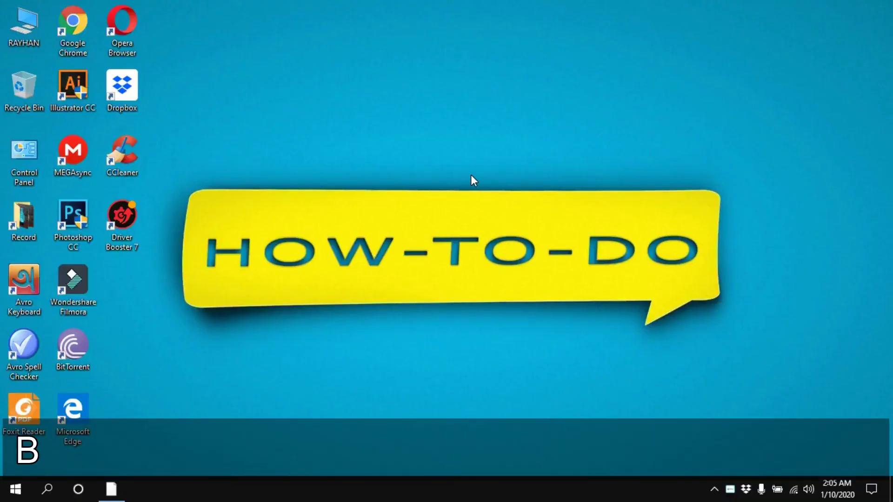
# Refresh the desktop and open the D: drive in File Explorer
pyautogui.rightClick(471, 176)
pyautogui.click(480, 212)
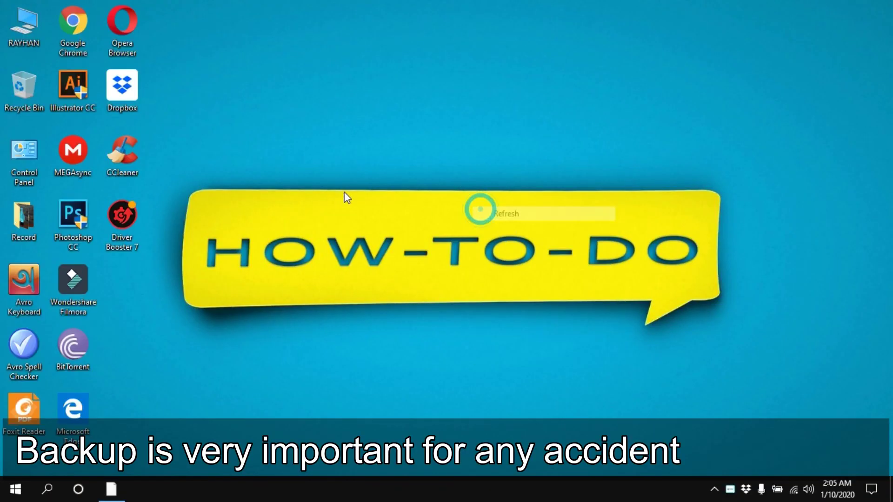
pyautogui.doubleClick(30, 33)
pyautogui.click(345, 114)
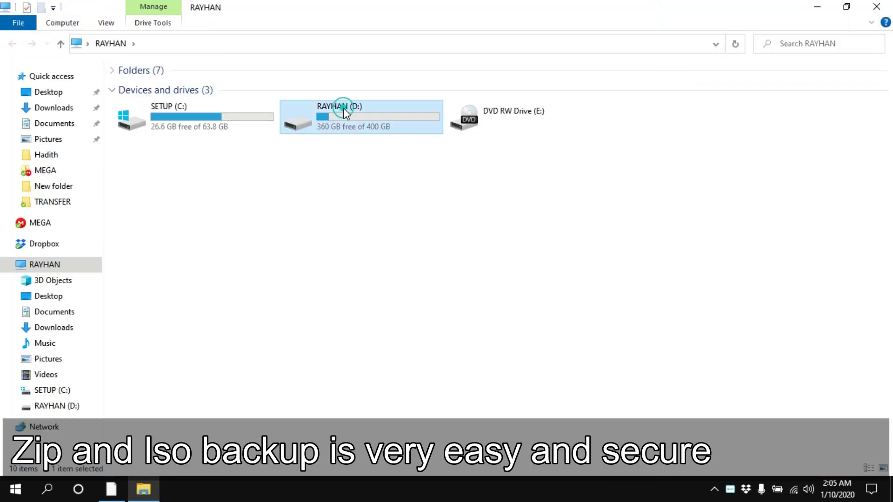
pyautogui.doubleClick(346, 114)
# Compress the Psd File folder on the D: drive into the archive Psd File.rar and select the archive
pyautogui.click(273, 124)
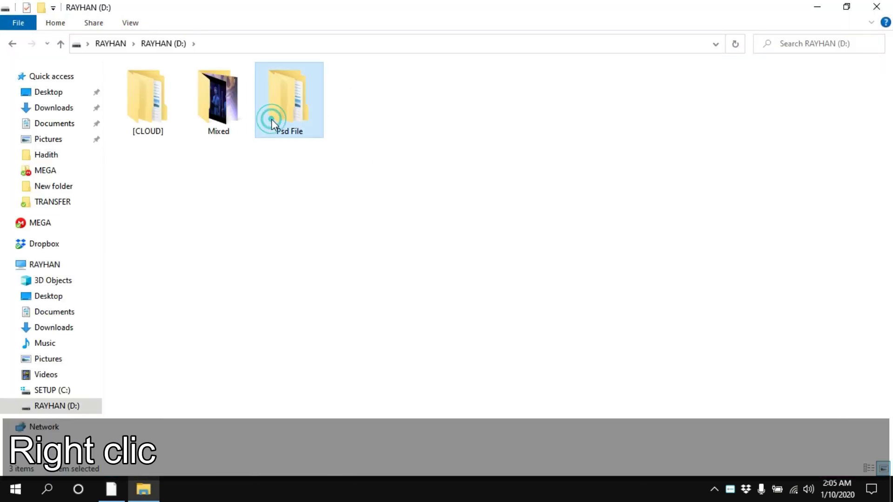
pyautogui.rightClick(273, 124)
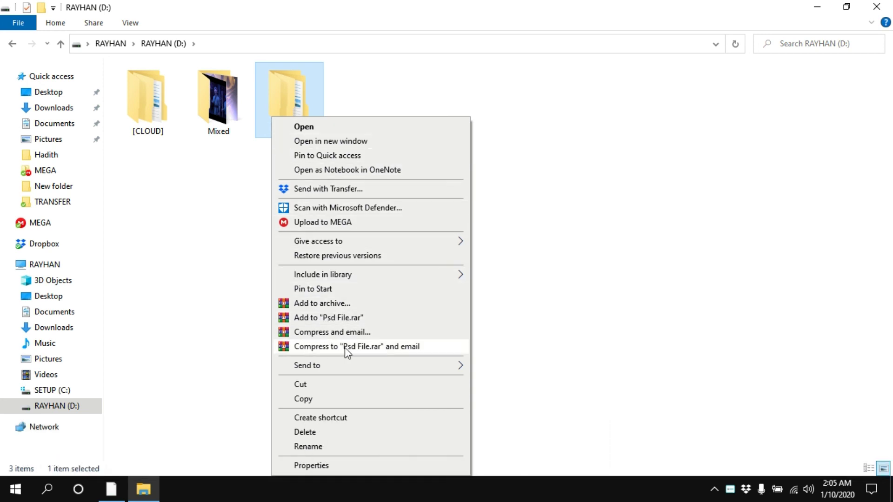
pyautogui.click(358, 319)
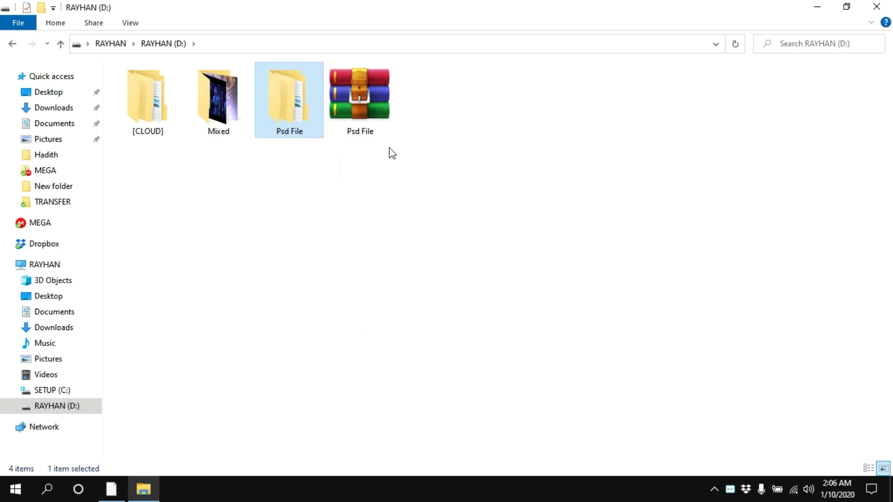
pyautogui.click(366, 102)
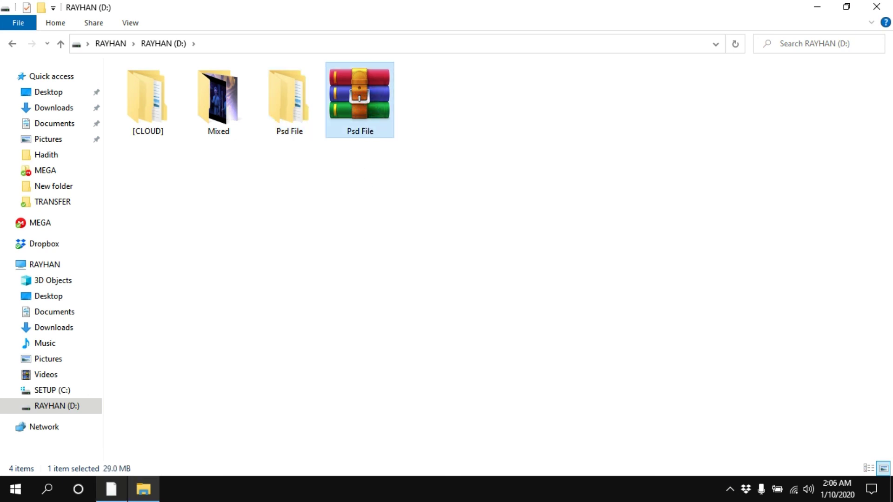